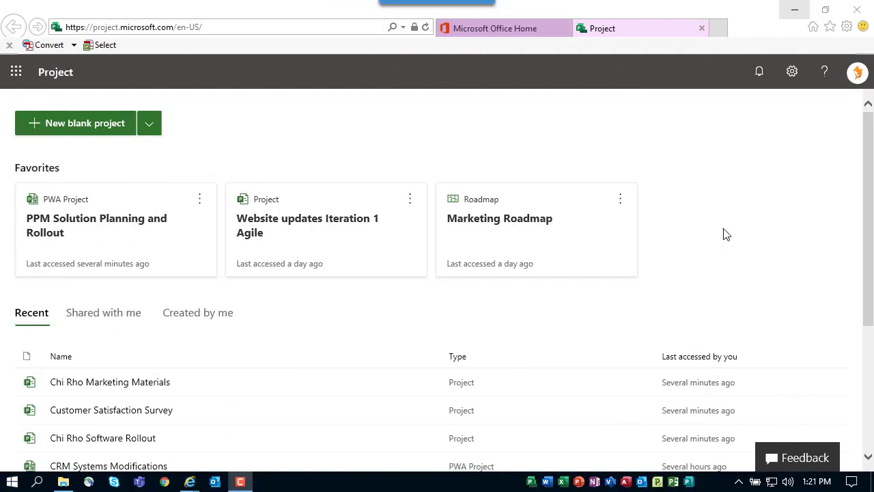
Create a new blank project and name it "Excel Macros and Formulas"
{"action": "left_click", "coordinate": [85, 129]}
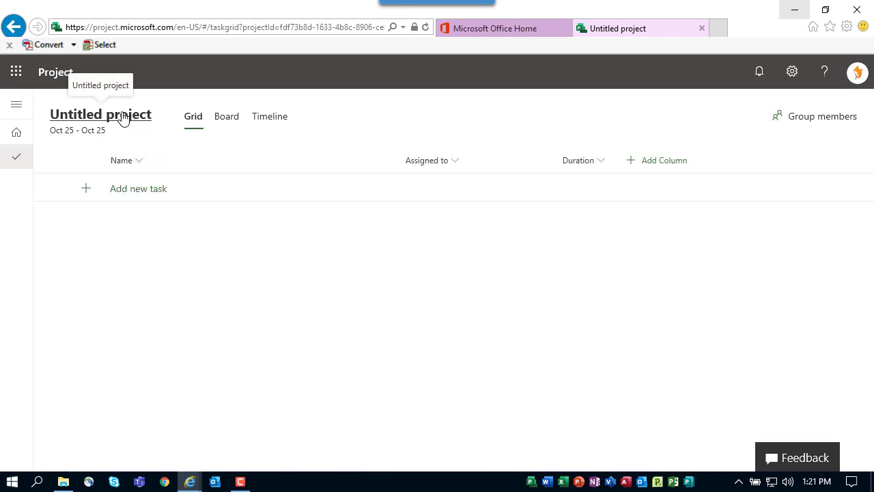
{"action": "left_click", "coordinate": [123, 117]}
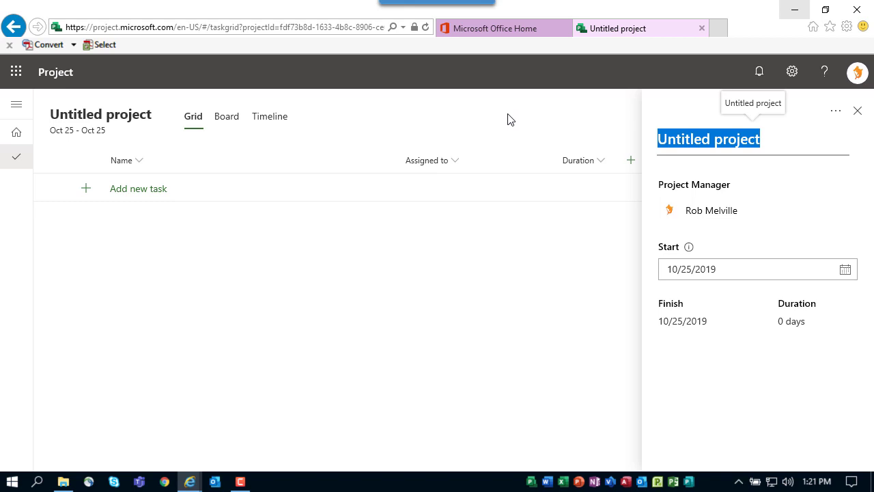
{"action": "type", "text": "Excel"}
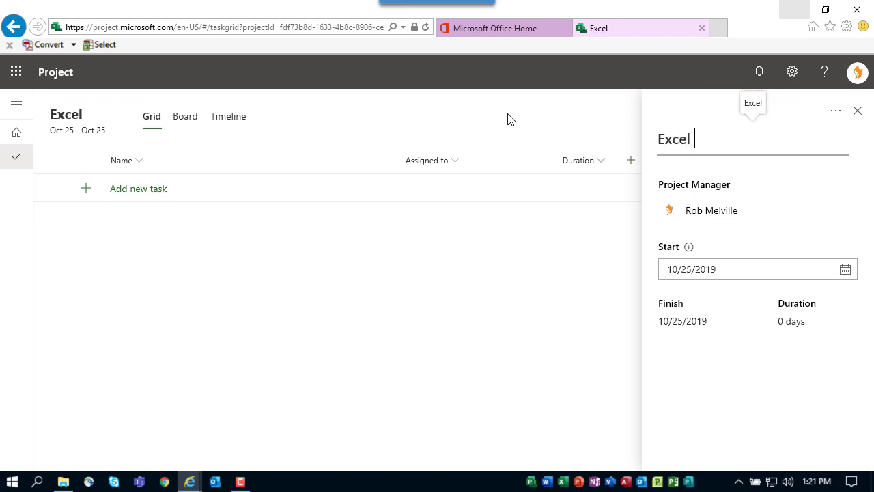
{"action": "type", "text": " Macros"}
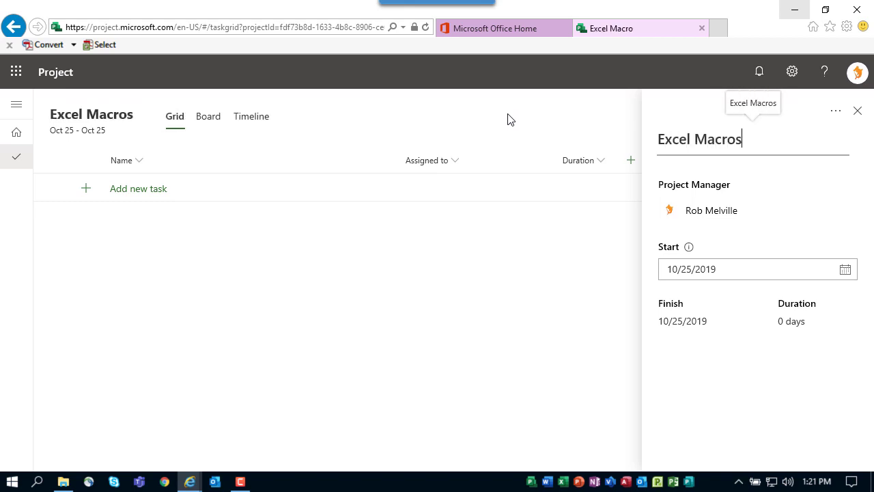
{"action": "type", "text": " and F"}
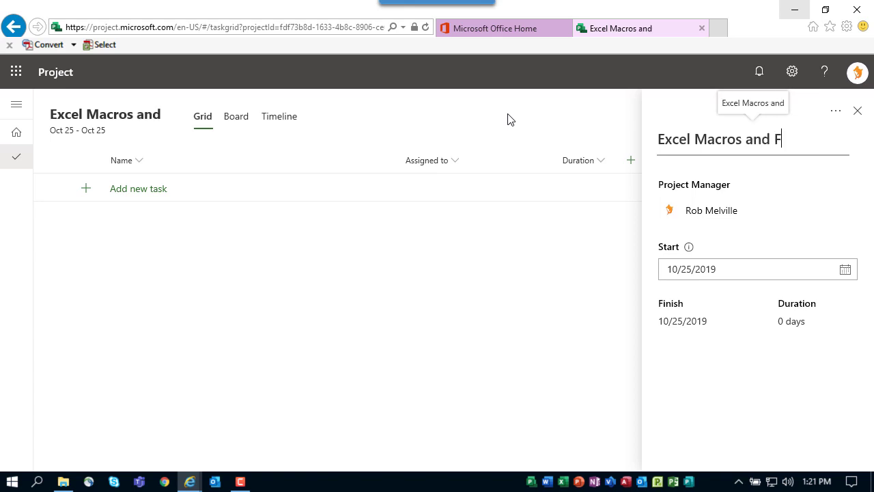
{"action": "type", "text": "ormulas"}
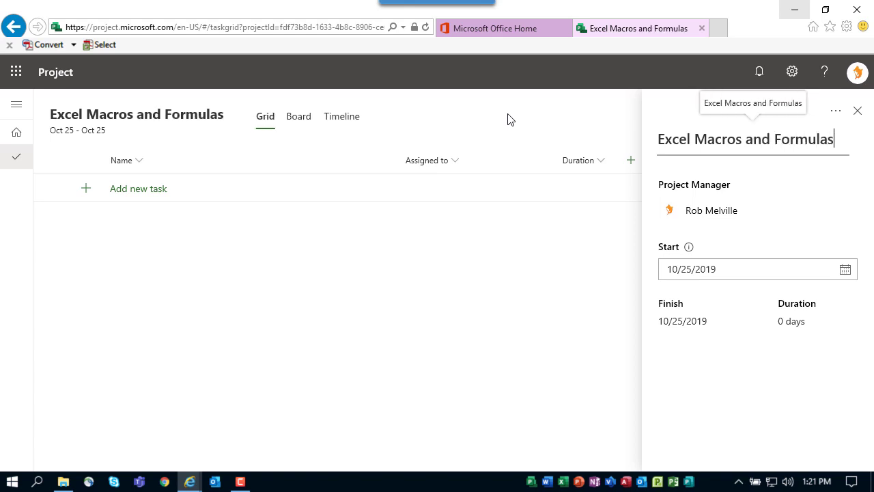
{"action": "key", "text": "Tab"}
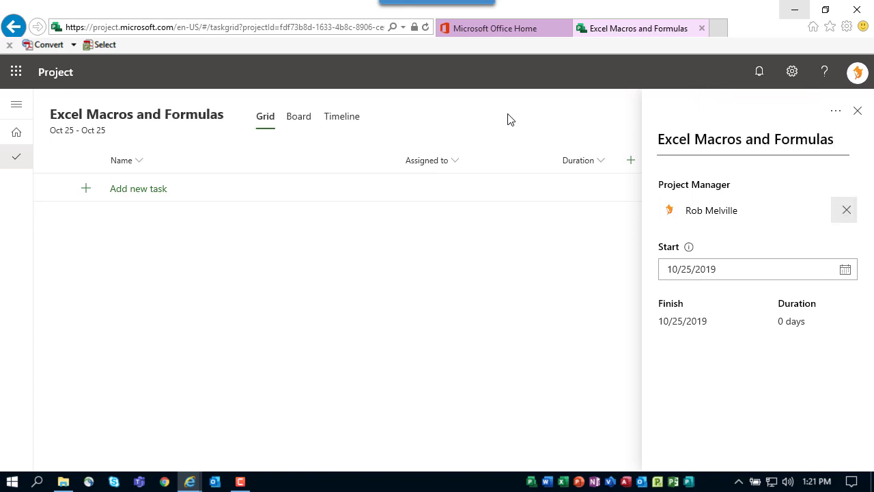
Set the project's start date to 11/04/2019 and close the project details
{"action": "left_click", "coordinate": [846, 270]}
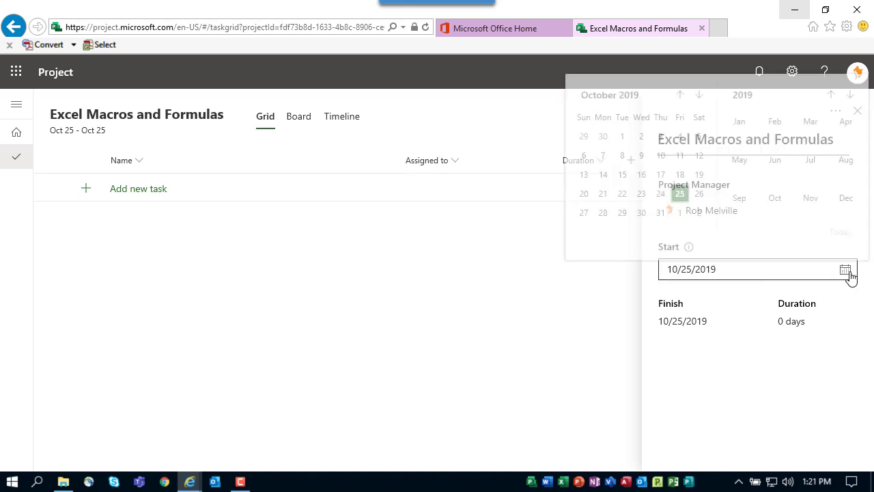
{"action": "left_click", "coordinate": [810, 198]}
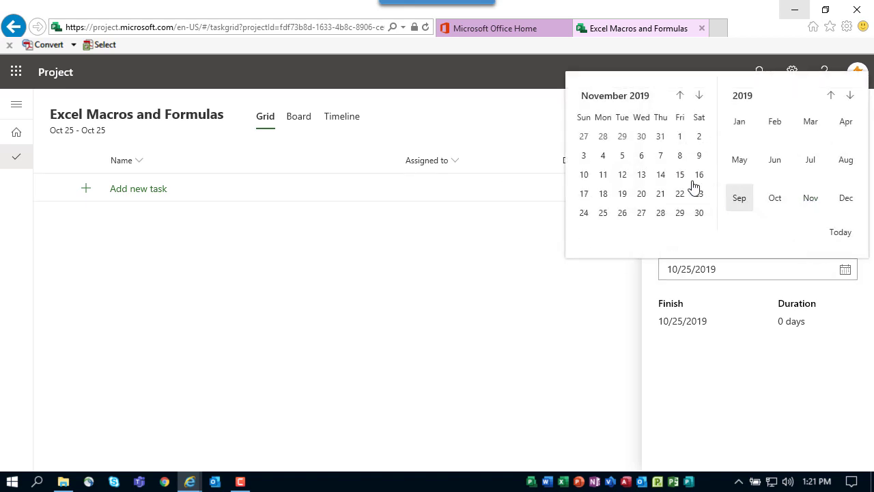
{"action": "left_click", "coordinate": [604, 156]}
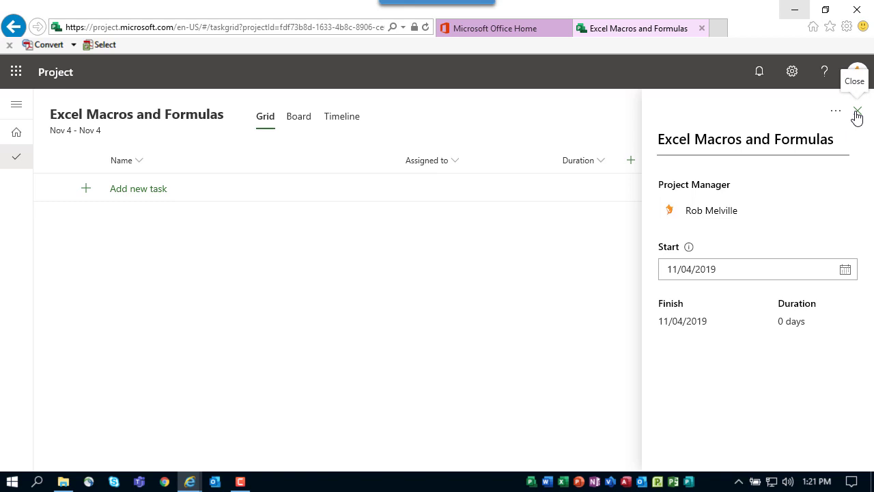
{"action": "left_click", "coordinate": [858, 111]}
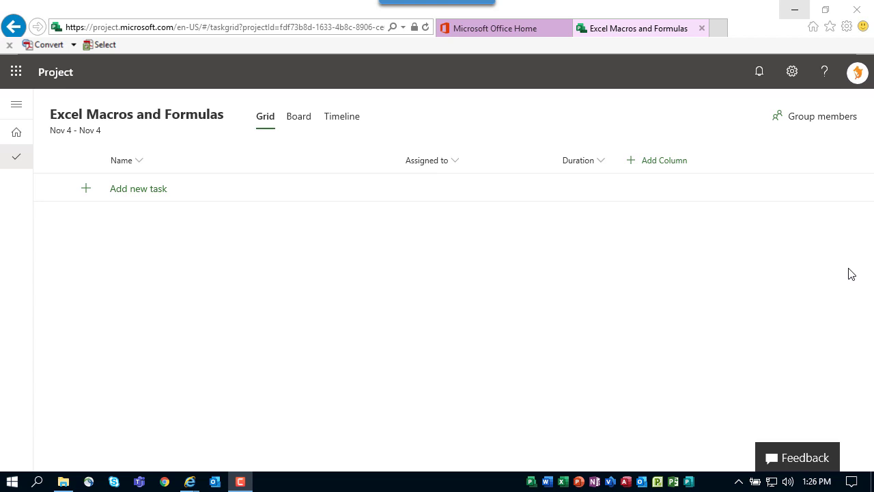
Add a first task named Design to the project grid
{"action": "left_click", "coordinate": [140, 192]}
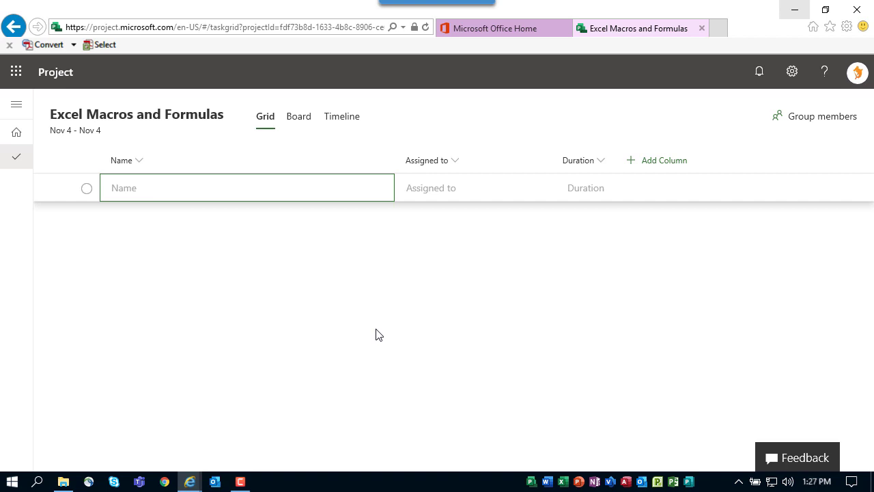
{"action": "type", "text": "Deisig"}
{"action": "key", "text": "BackSpace"}
{"action": "key", "text": "BackSpace"}
{"action": "key", "text": "BackSpace"}
{"action": "key", "text": "BackSpace"}
{"action": "type", "text": "sign"}
{"action": "key", "text": "Return"}
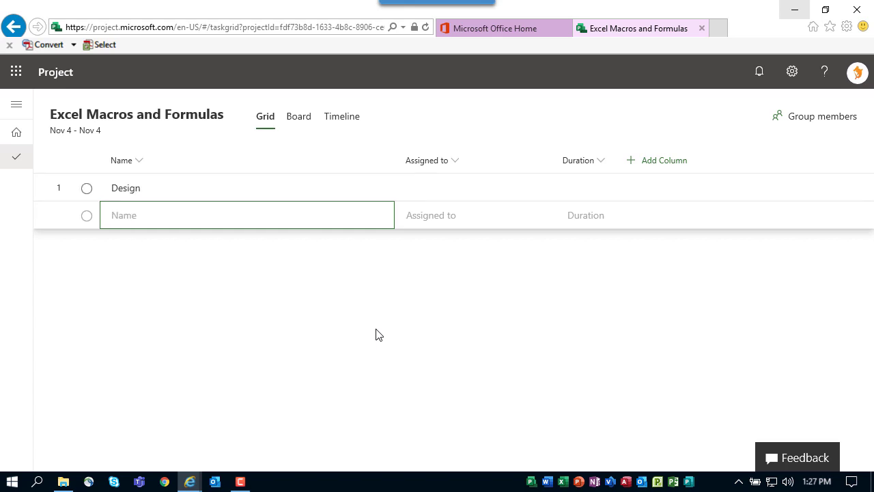
Add the tasks Build, Test and Implement below Design
{"action": "type", "text": "Build"}
{"action": "key", "text": "Return"}
{"action": "type", "text": "Test"}
{"action": "key", "text": "Return"}
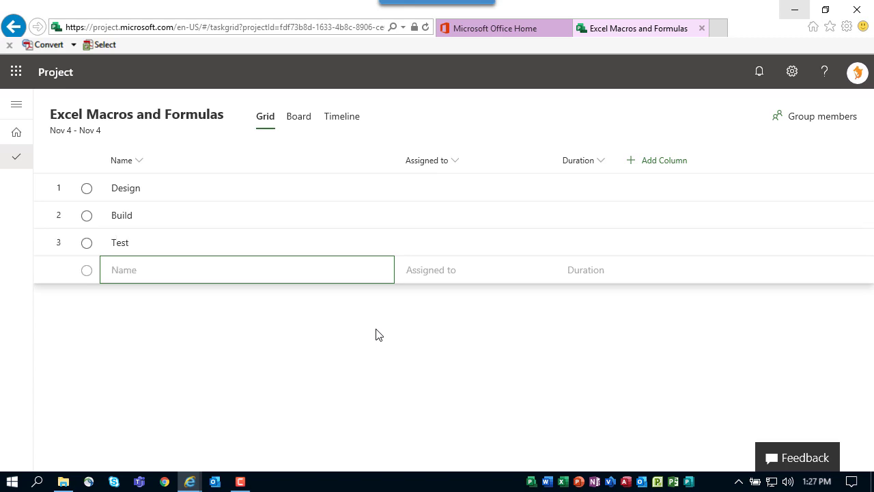
{"action": "type", "text": "Implement"}
{"action": "key", "text": "Return"}
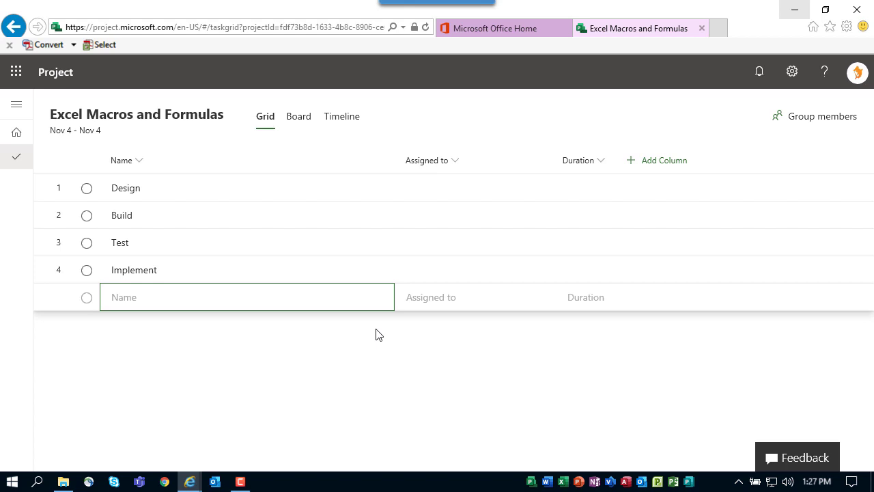
Add a task named Rebuild and move it above Implement
{"action": "type", "text": "Rebuild"}
{"action": "key", "text": "Return"}
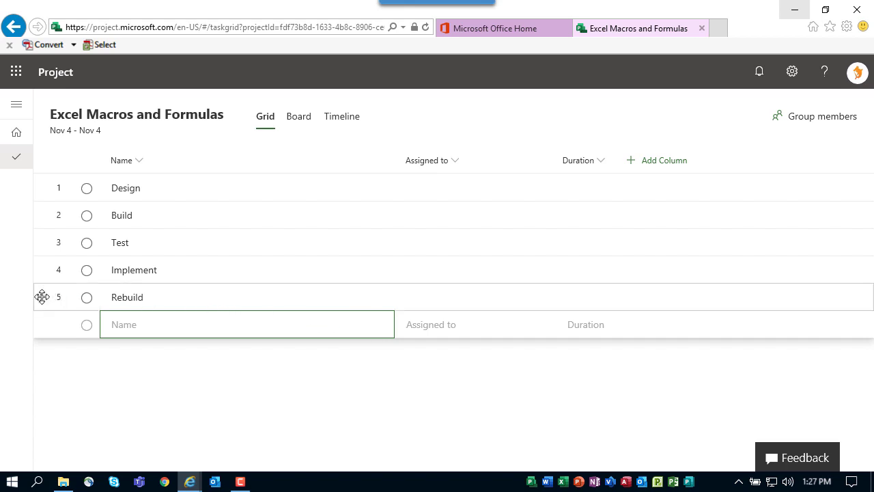
{"action": "left_click_drag", "start_coordinate": [42, 297], "coordinate": [39, 270]}
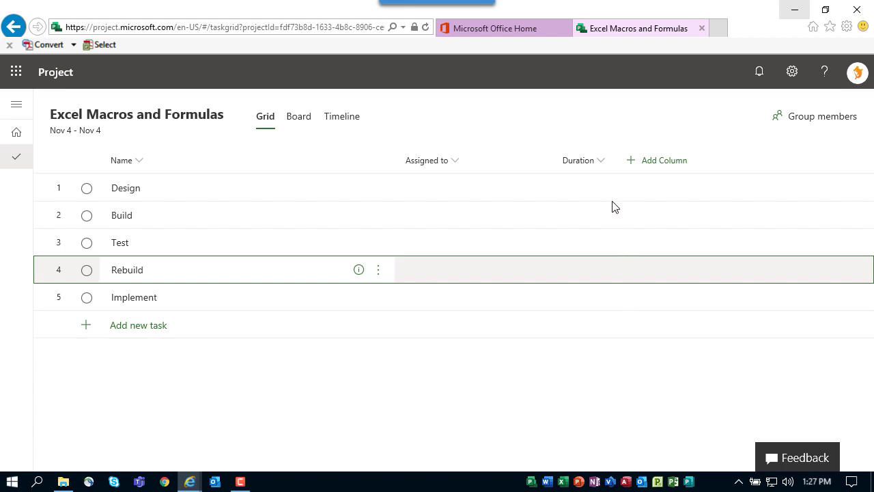
Set the task durations to 2 days for Design, 5 for Build, 3 for Test, 2 for Rebuild and 5 for Implement
{"action": "left_click", "coordinate": [591, 189]}
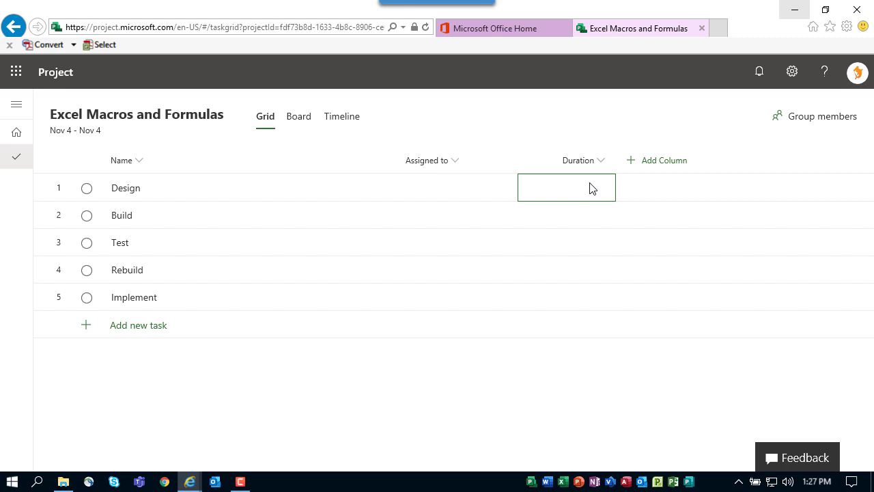
{"action": "type", "text": "2"}
{"action": "key", "text": "Return"}
{"action": "type", "text": "5"}
{"action": "key", "text": "Return"}
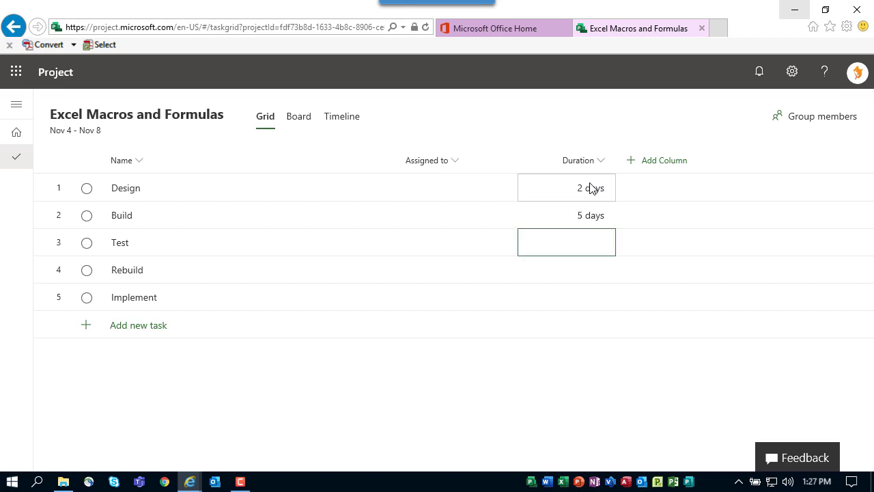
{"action": "type", "text": "3"}
{"action": "key", "text": "Return"}
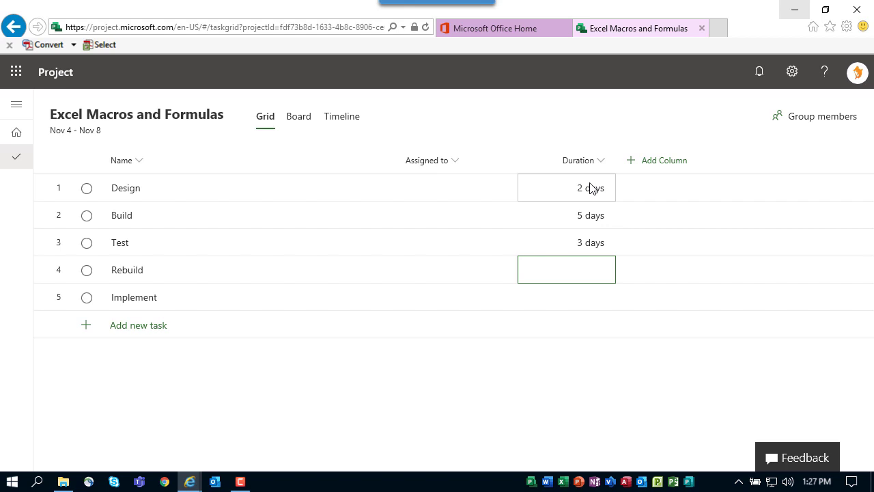
{"action": "type", "text": "2"}
{"action": "key", "text": "Return"}
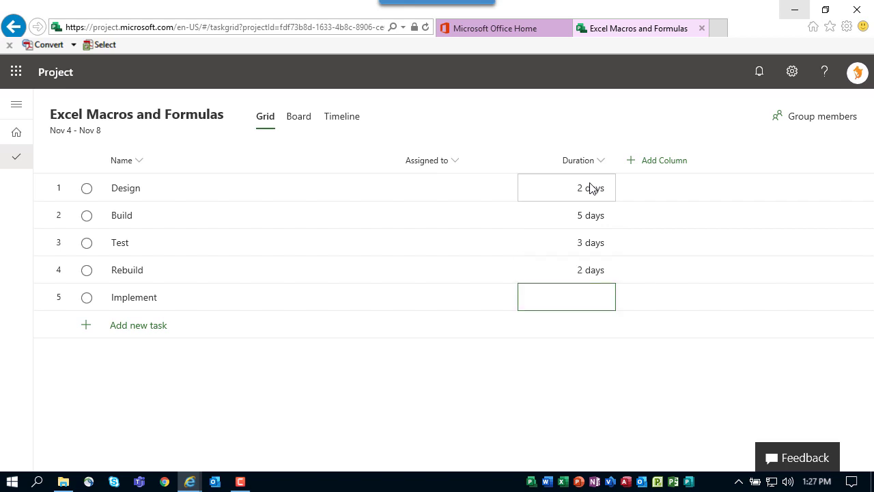
{"action": "type", "text": "5"}
{"action": "key", "text": "Return"}
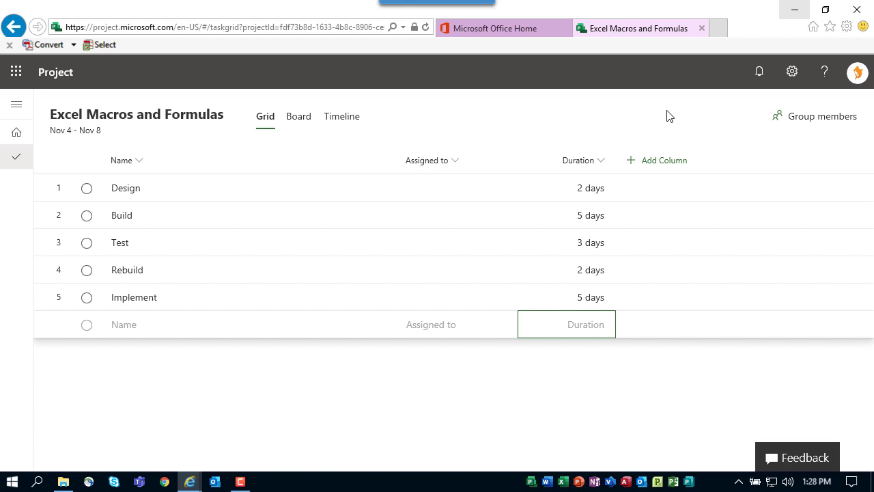
Add the Depends on (before) column and place it directly after the Name column
{"action": "left_click", "coordinate": [668, 167]}
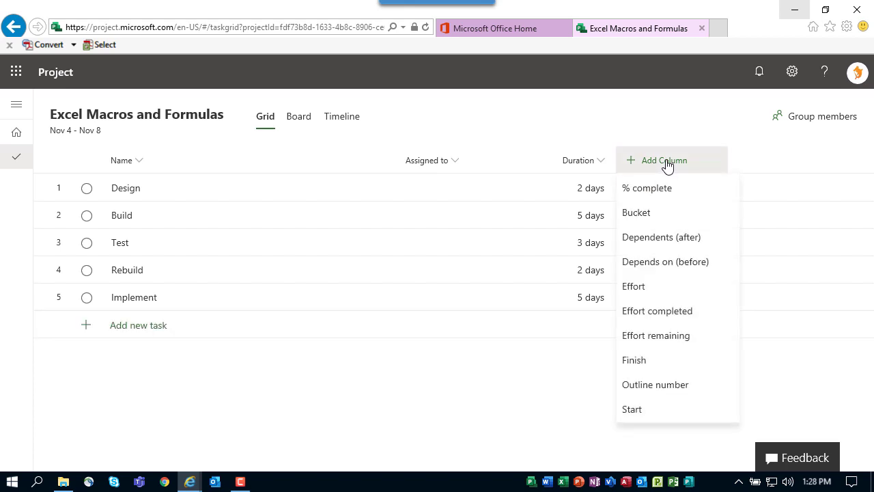
{"action": "left_click", "coordinate": [677, 265]}
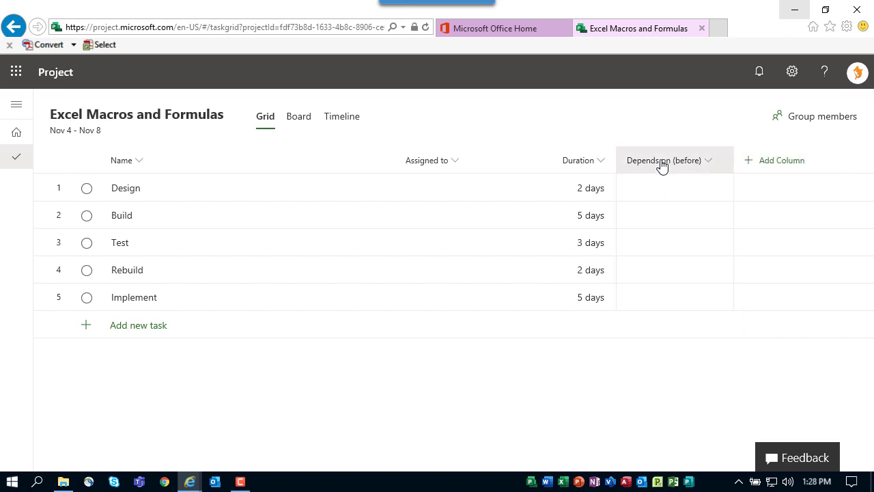
{"action": "left_click_drag", "start_coordinate": [660, 166], "coordinate": [405, 161]}
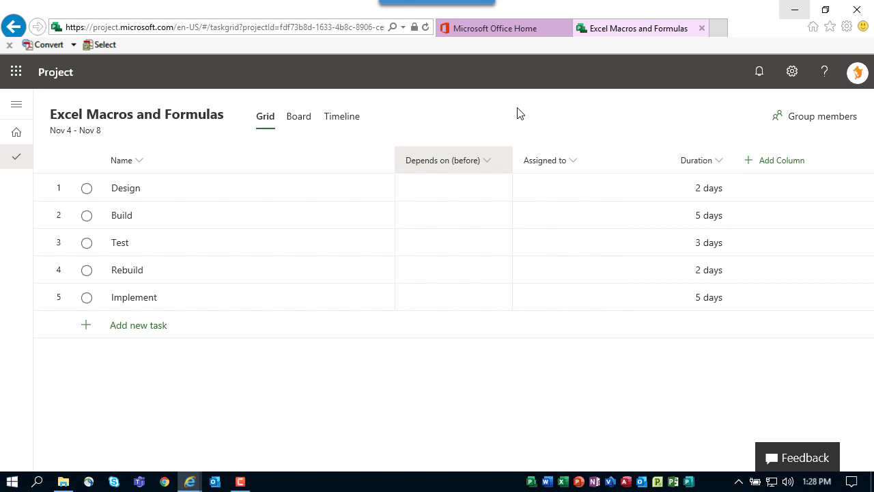
Make Build depend on task 1, Design, and Test depend on task 2, Build
{"action": "left_click", "coordinate": [427, 226]}
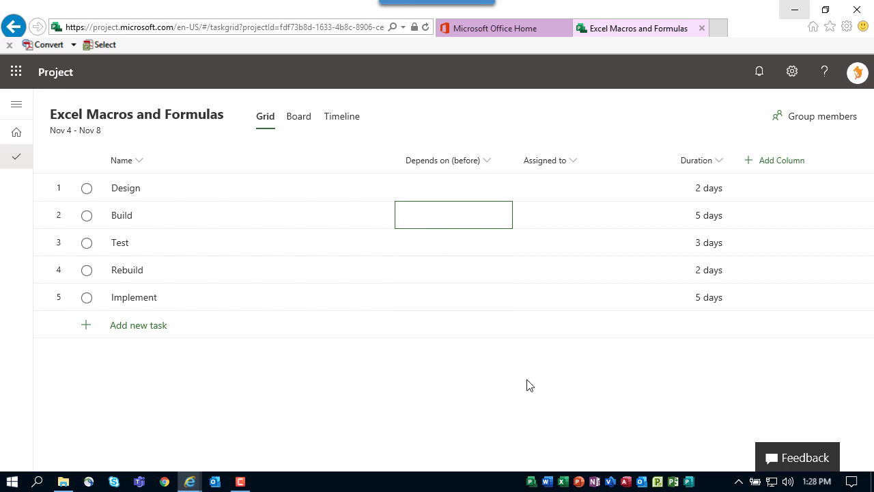
{"action": "type", "text": "1"}
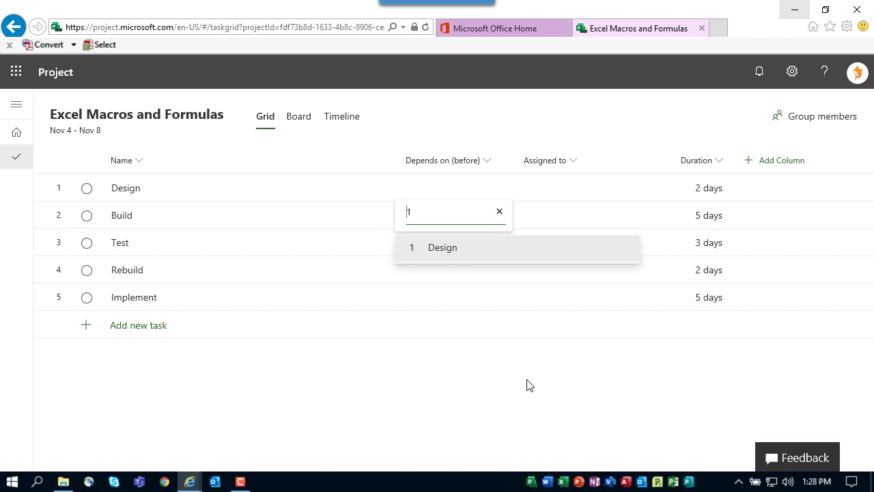
{"action": "left_click", "coordinate": [444, 250]}
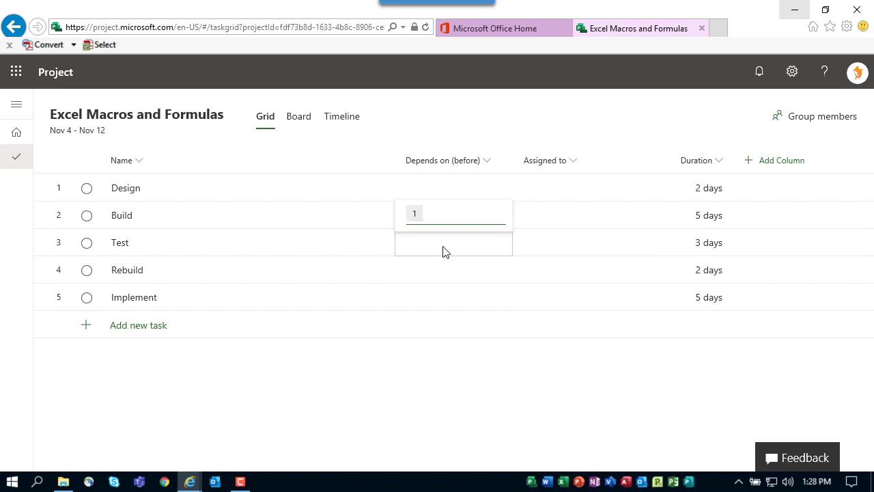
{"action": "left_click", "coordinate": [437, 250]}
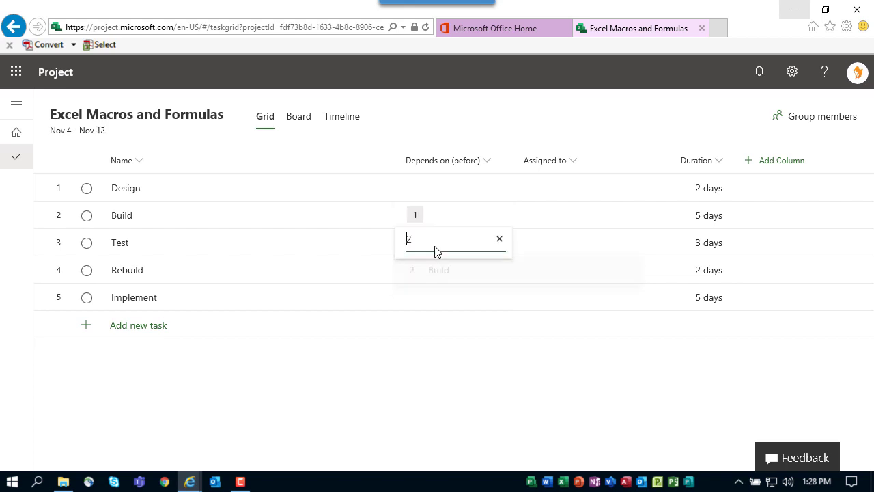
{"action": "left_click", "coordinate": [437, 251]}
{"action": "type", "text": "2"}
{"action": "left_click", "coordinate": [437, 276]}
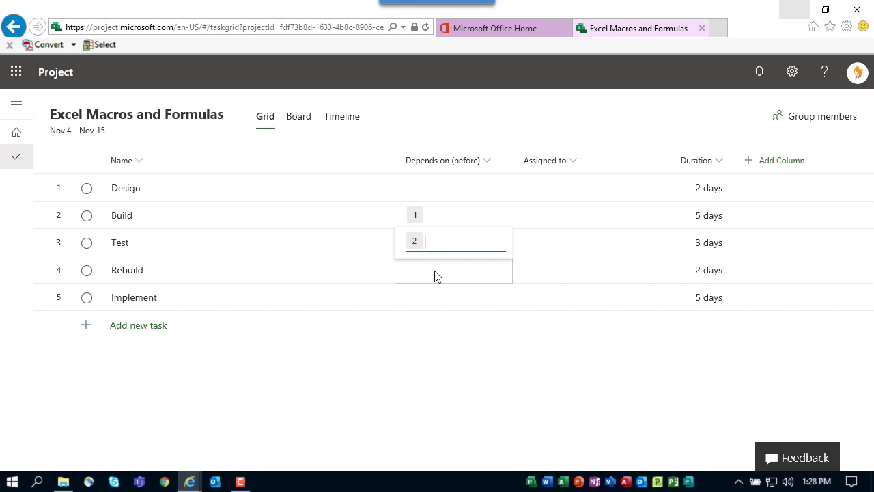
Make Rebuild depend on task 3, Test, and Implement depend on task 4, Rebuild
{"action": "left_click", "coordinate": [437, 276]}
{"action": "left_click", "coordinate": [437, 276]}
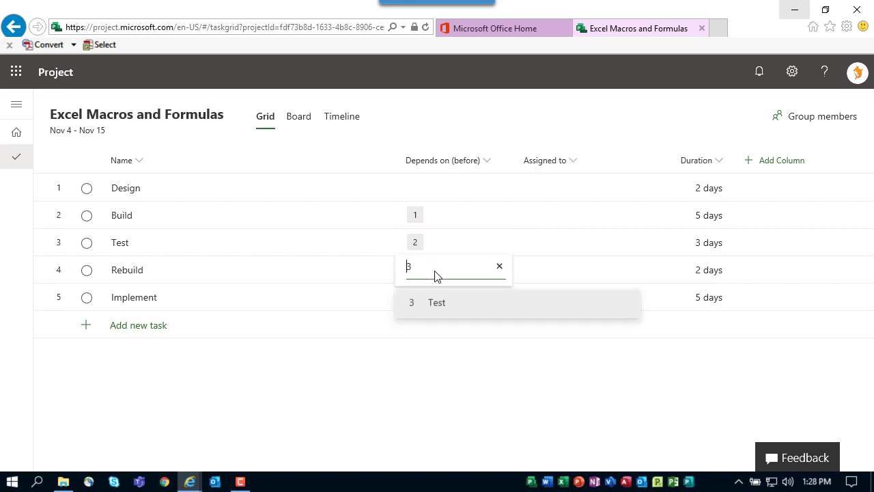
{"action": "type", "text": "3"}
{"action": "left_click", "coordinate": [435, 308]}
{"action": "left_click", "coordinate": [421, 308]}
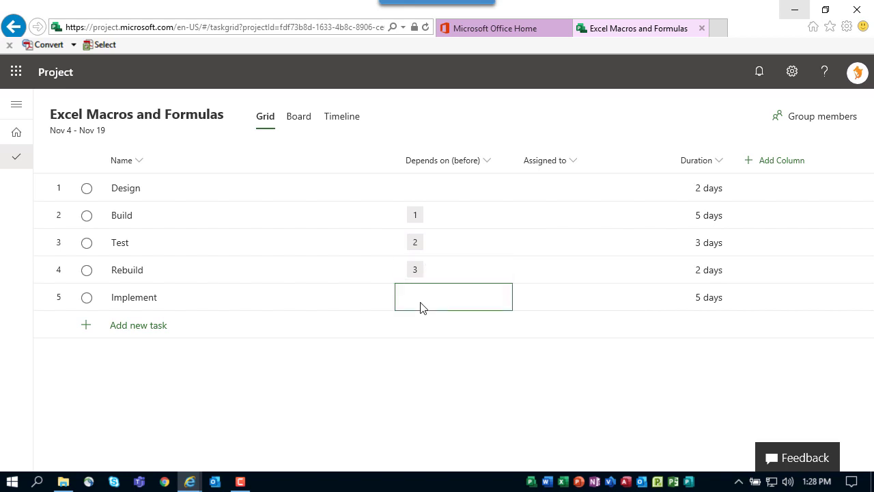
{"action": "left_click", "coordinate": [421, 307]}
{"action": "type", "text": "4"}
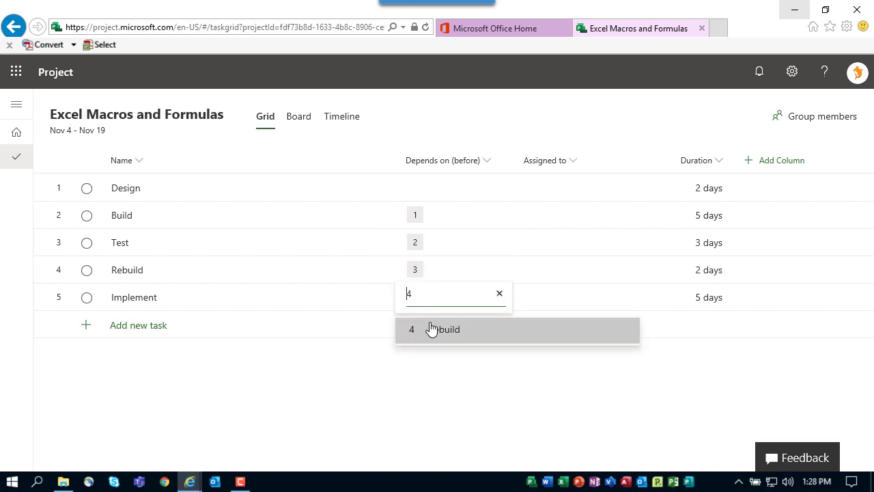
{"action": "left_click", "coordinate": [432, 329]}
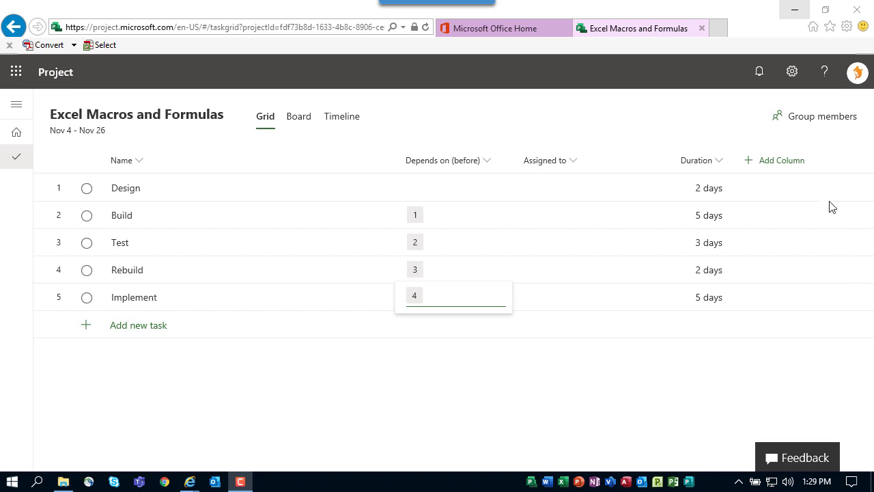
Create a private Excel Macros and Formulas group for the project with the four team members added by name
{"action": "left_click", "coordinate": [806, 117]}
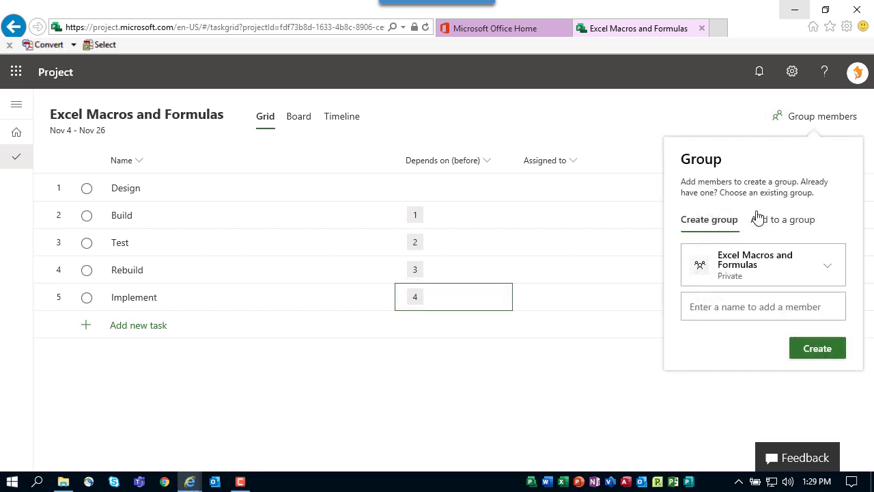
{"action": "left_click", "coordinate": [729, 308]}
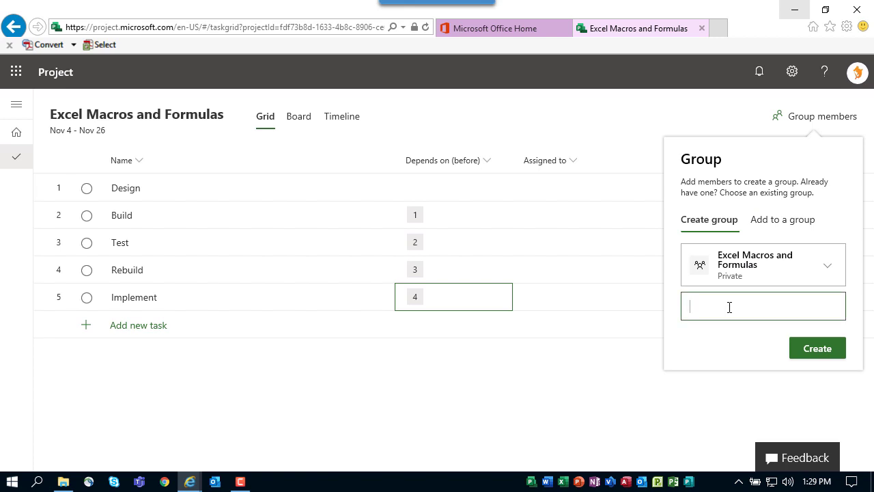
{"action": "type", "text": "Aaron Painter"}
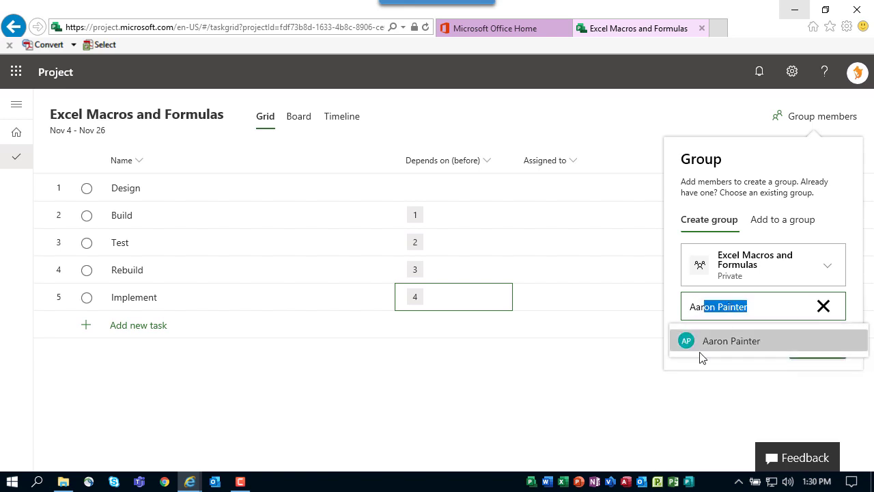
{"action": "left_click", "coordinate": [698, 347]}
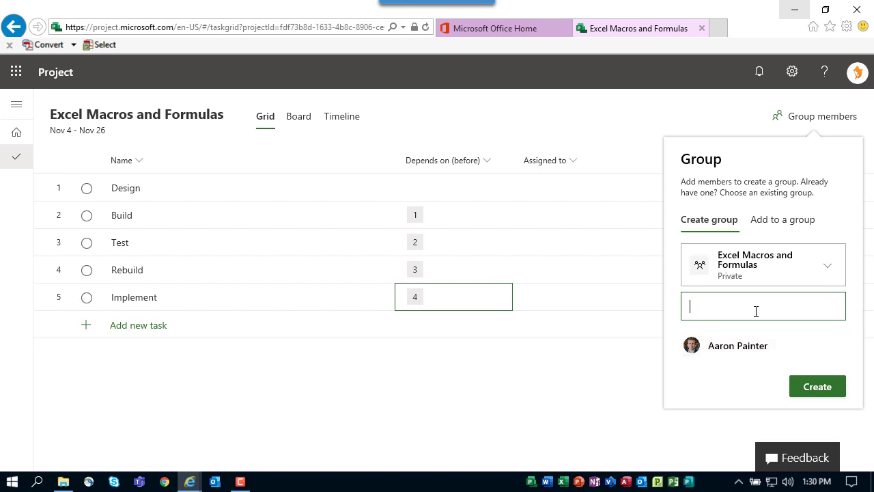
{"action": "type", "text": "Alex Darrow"}
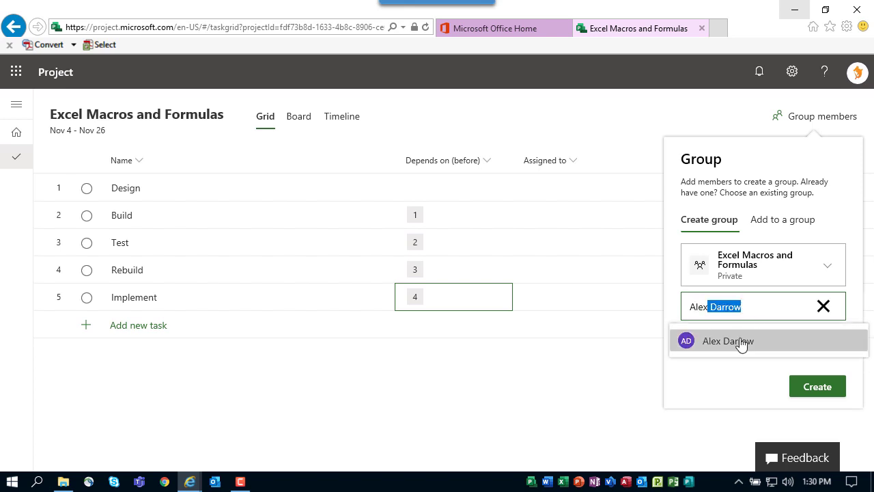
{"action": "left_click", "coordinate": [741, 341]}
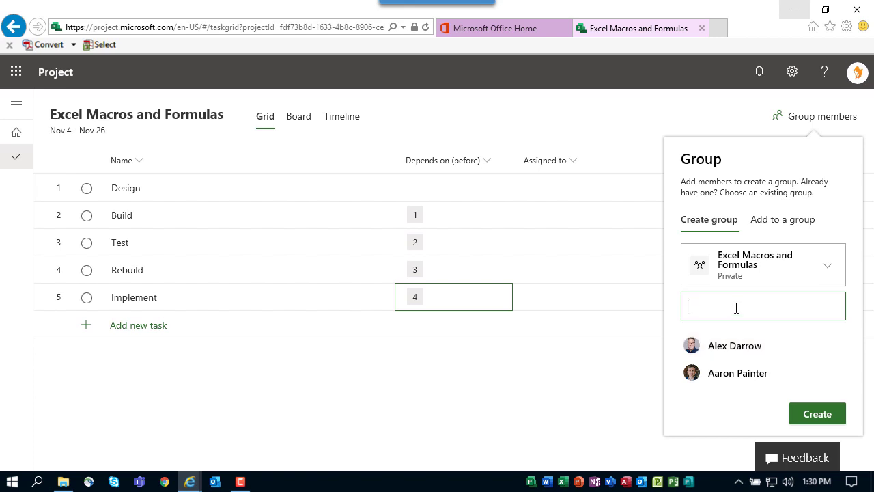
{"action": "type", "text": "Molly Dempsey"}
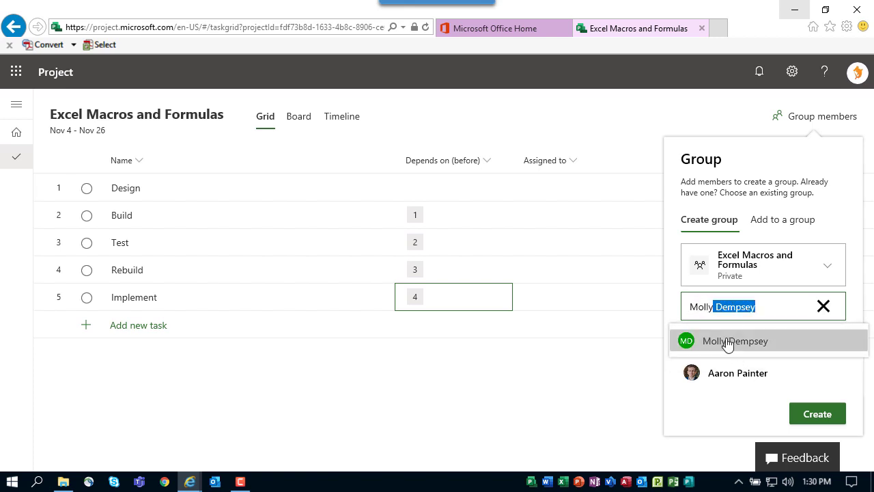
{"action": "left_click", "coordinate": [729, 341]}
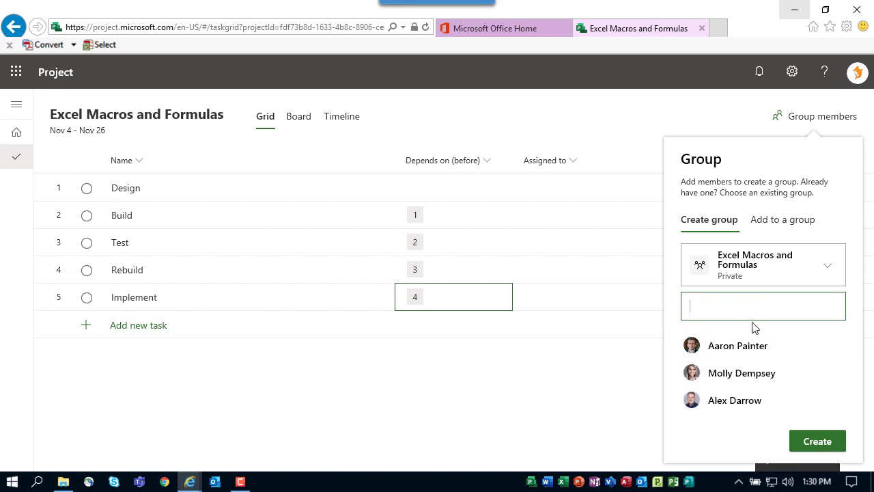
{"action": "type", "text": "Sonny Crockett"}
{"action": "left_click", "coordinate": [733, 341]}
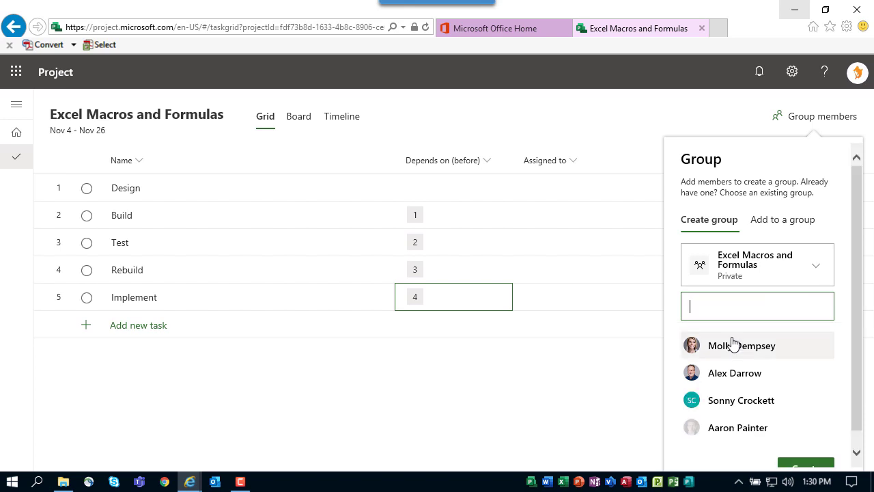
{"action": "left_click_drag", "start_coordinate": [853, 271], "coordinate": [866, 292]}
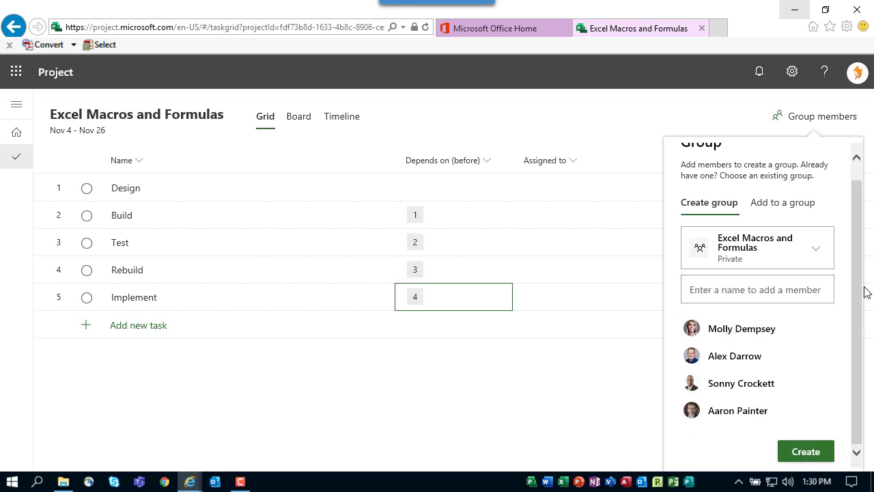
{"action": "left_click", "coordinate": [806, 453]}
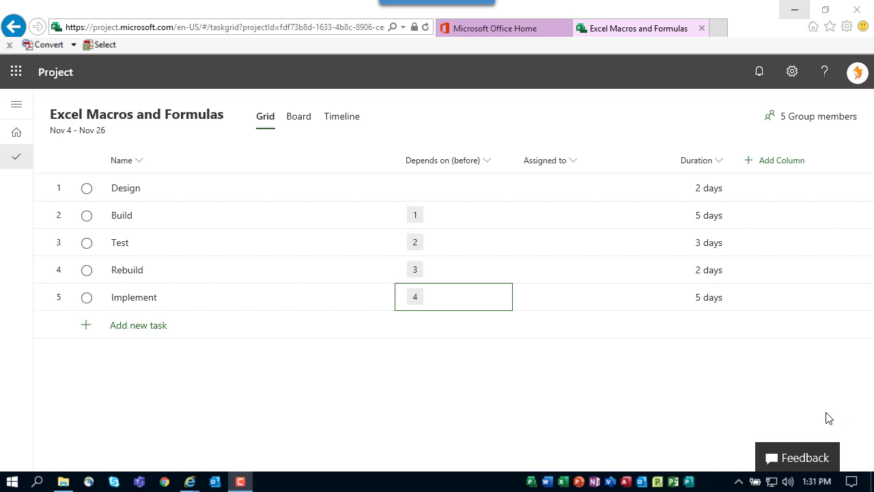
Assign one added group member to the Design task and a different added member to the Build task
{"action": "left_click", "coordinate": [552, 192]}
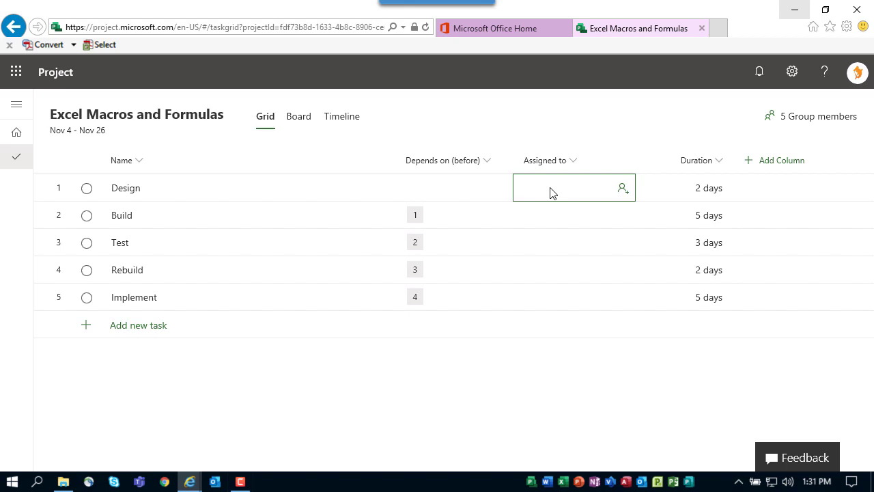
{"action": "left_click", "coordinate": [623, 189]}
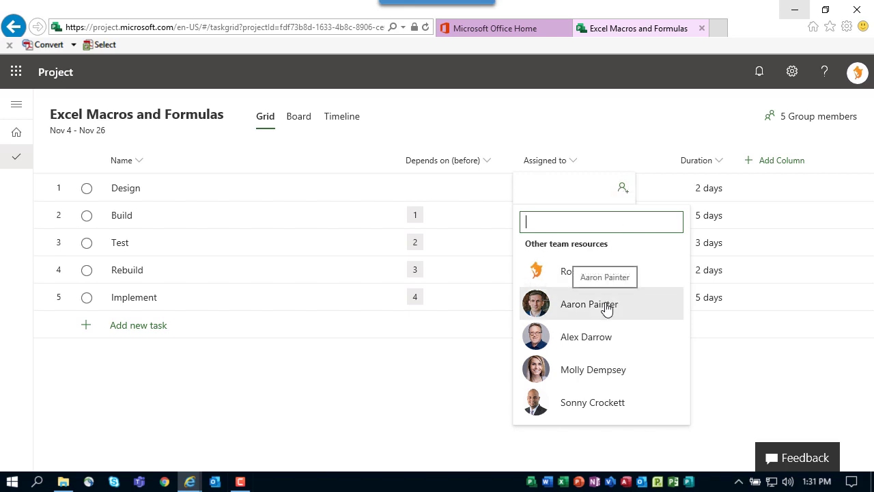
{"action": "left_click", "coordinate": [606, 337]}
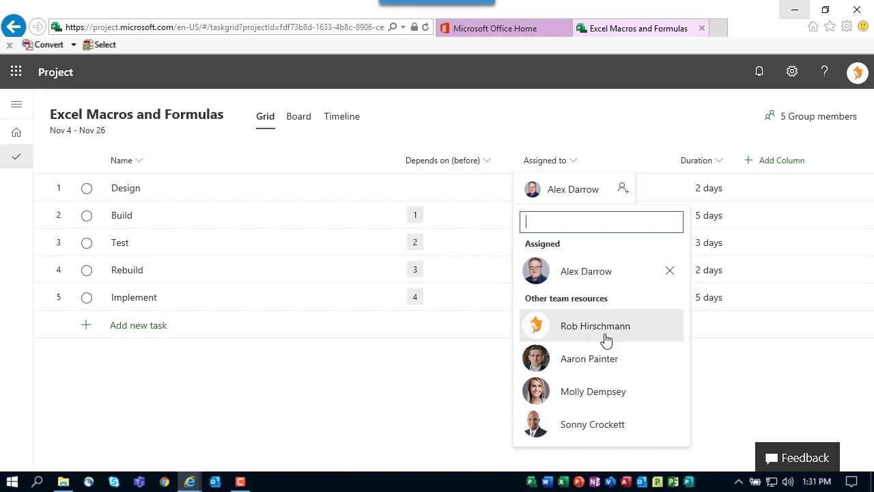
{"action": "left_click", "coordinate": [622, 194]}
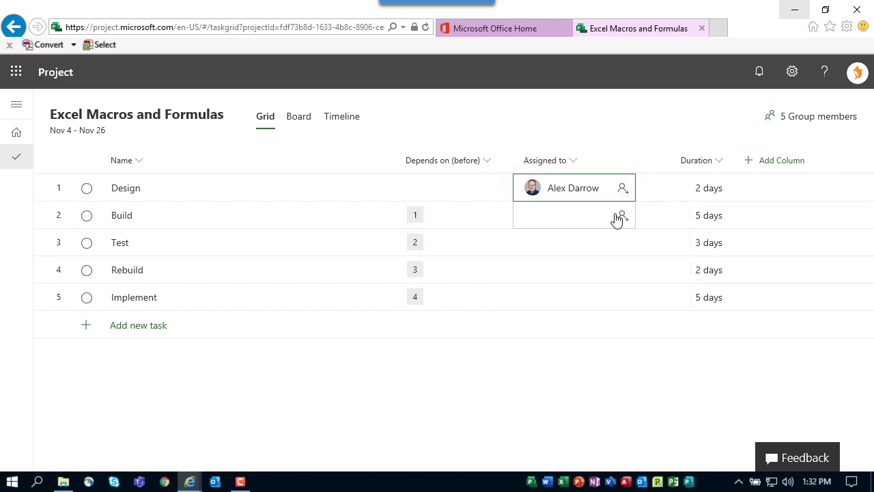
{"action": "left_click", "coordinate": [621, 217]}
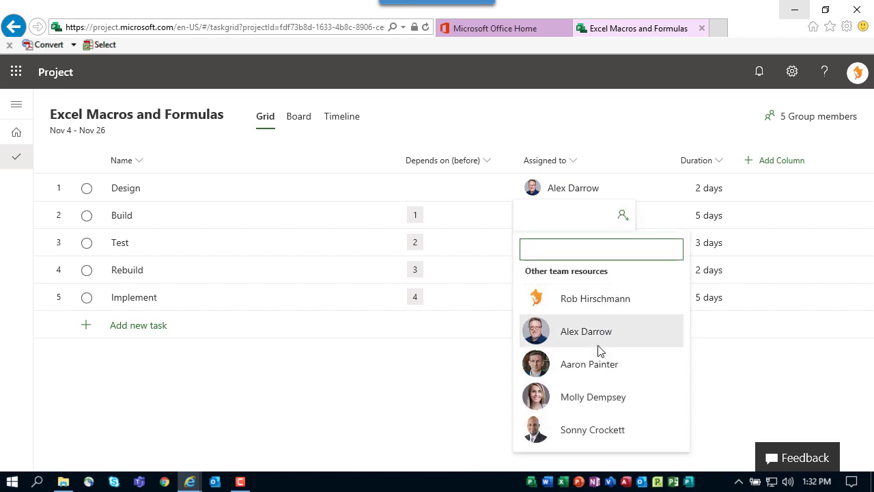
{"action": "left_click", "coordinate": [591, 399]}
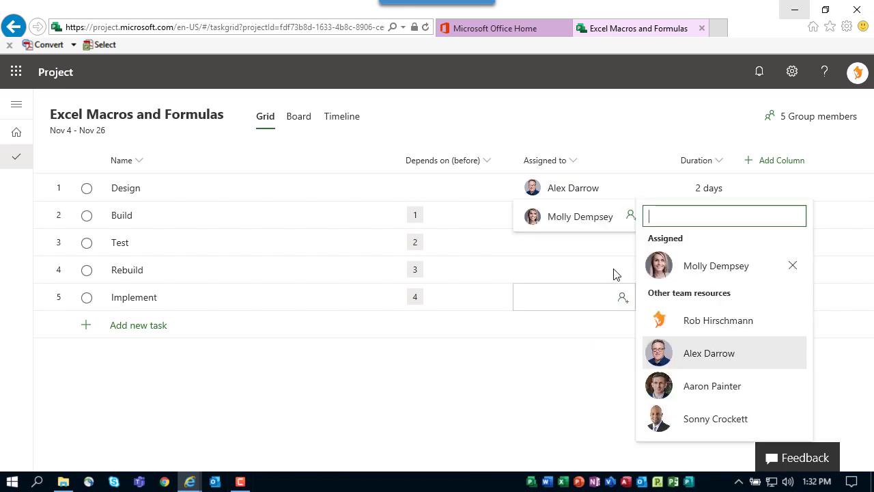
{"action": "left_click", "coordinate": [628, 218]}
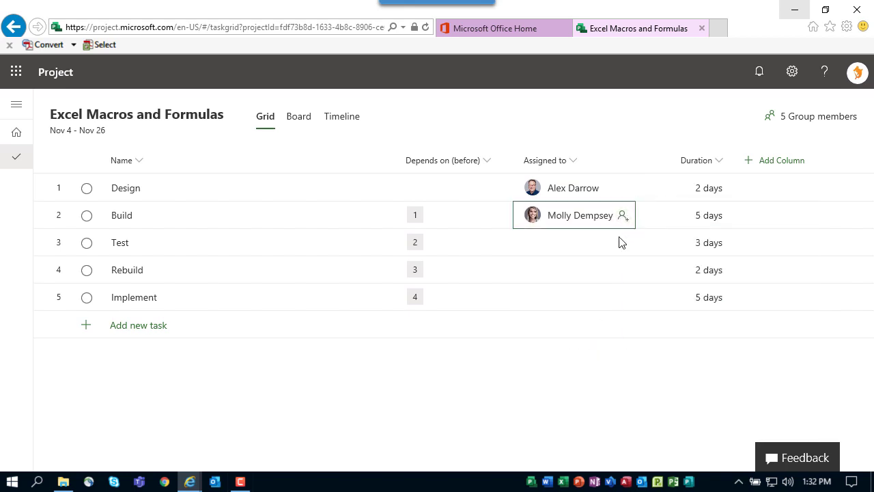
Assign a third added group member to the Test task and Build's assignee to the Rebuild task
{"action": "left_click", "coordinate": [621, 246]}
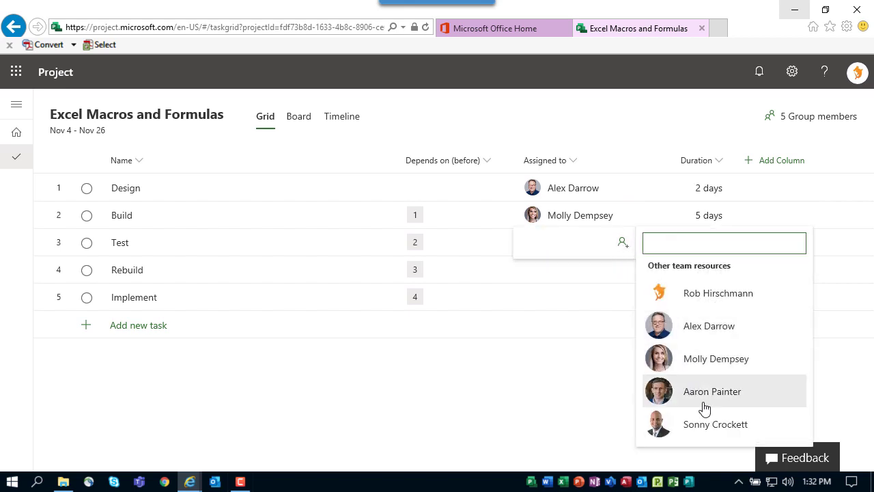
{"action": "left_click", "coordinate": [718, 428]}
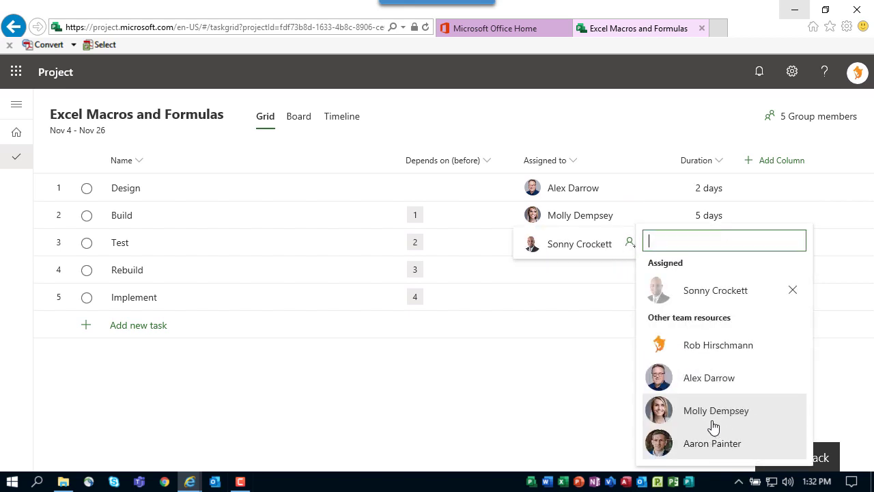
{"action": "left_click", "coordinate": [629, 246]}
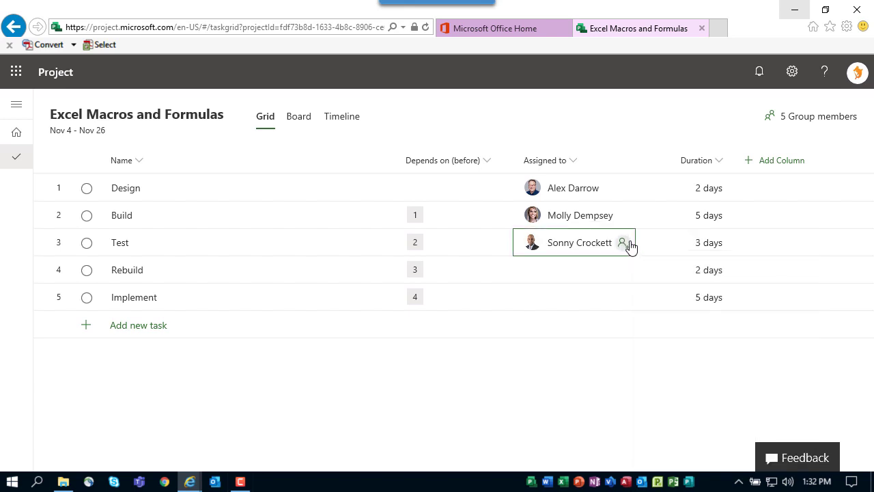
{"action": "left_click", "coordinate": [622, 272]}
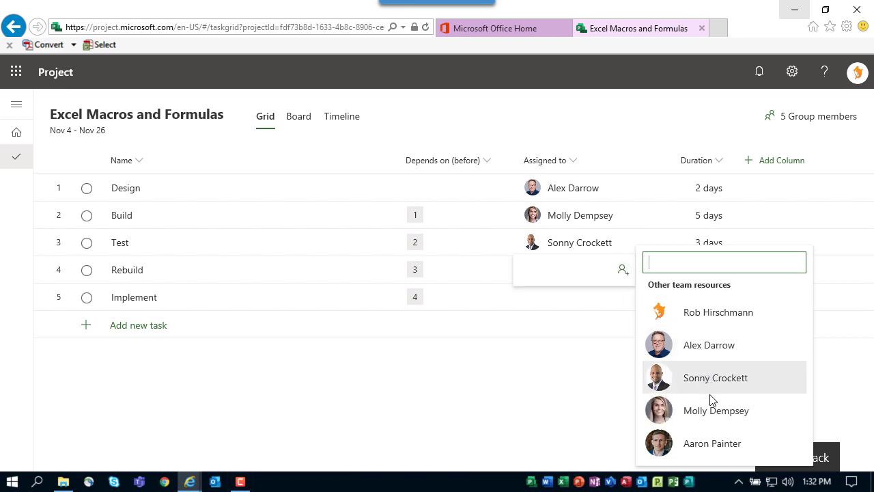
{"action": "left_click", "coordinate": [712, 410]}
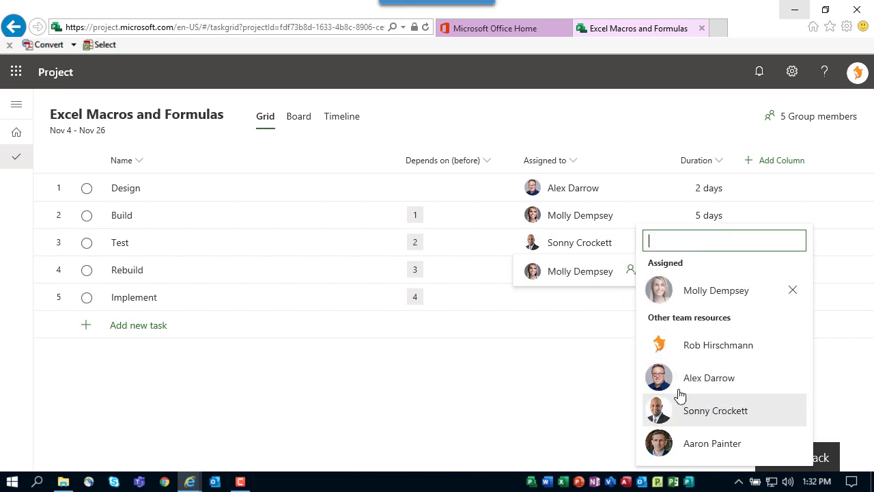
{"action": "left_click", "coordinate": [627, 274]}
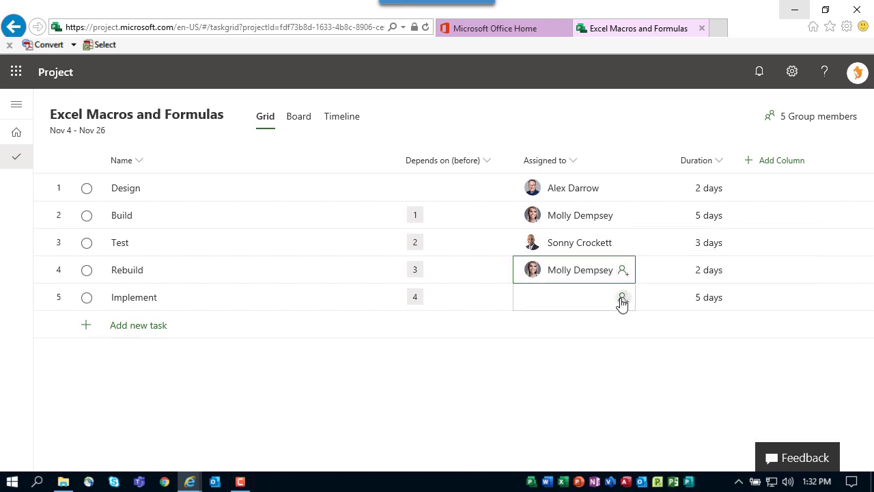
Assign the Implement task to both Design's assignee and the added group member who has no task yet
{"action": "left_click", "coordinate": [621, 301]}
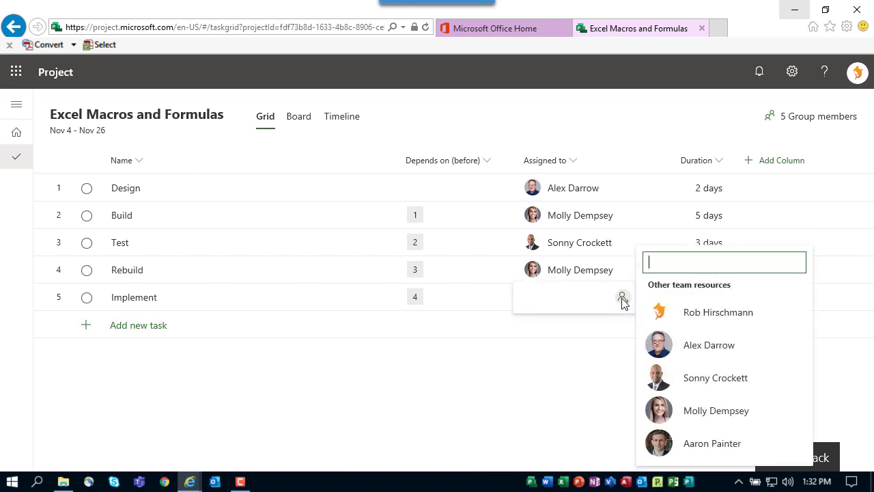
{"action": "left_click", "coordinate": [716, 346]}
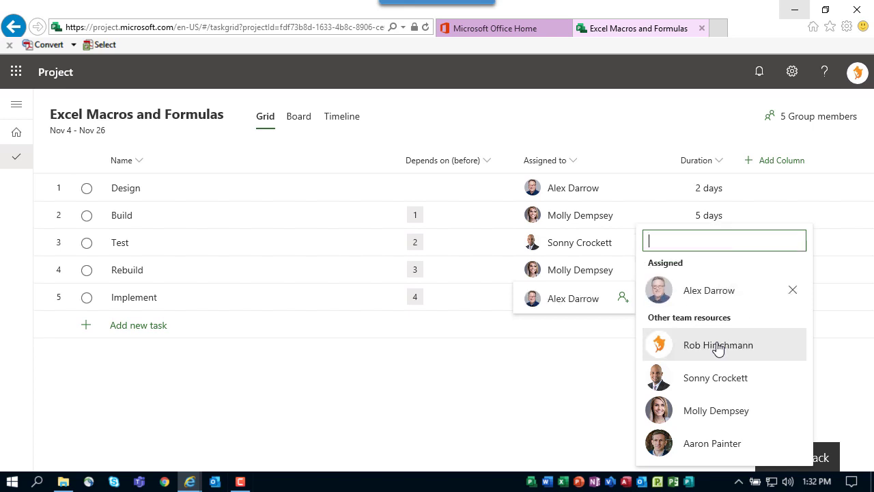
{"action": "left_click", "coordinate": [712, 444]}
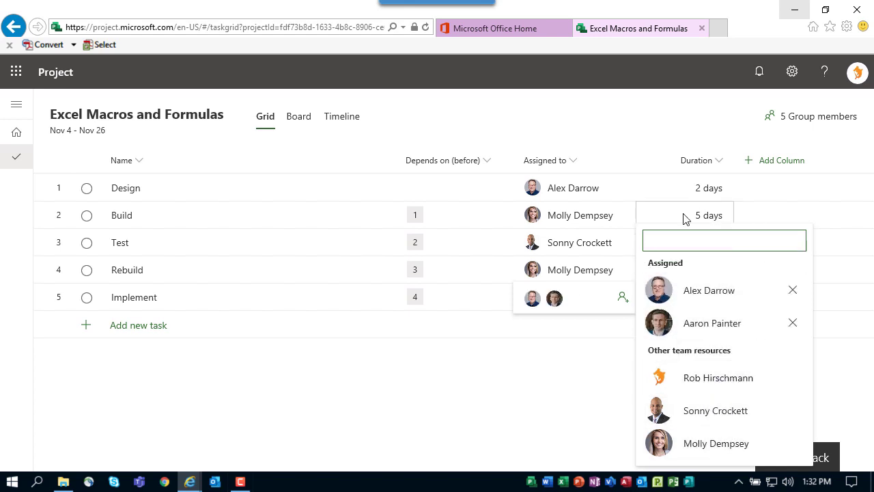
{"action": "left_click", "coordinate": [623, 301]}
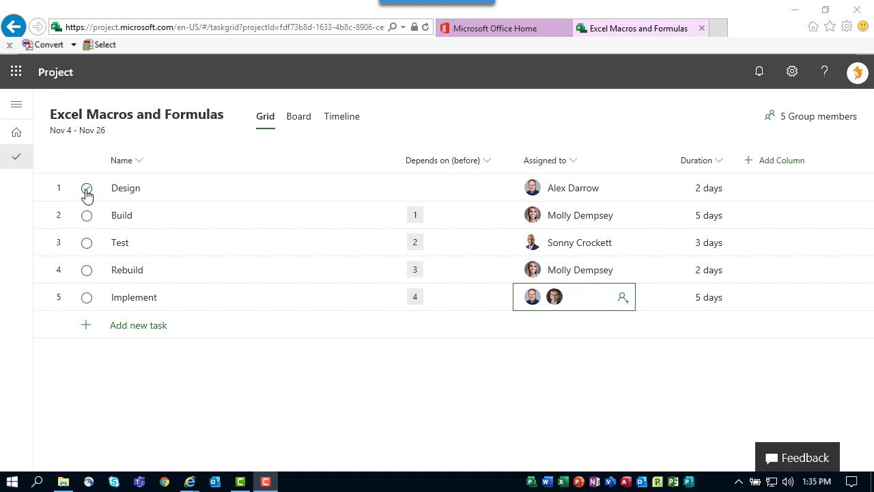
Mark the Design task as complete and set the Build task's % Complete to 50 in its details
{"action": "left_click", "coordinate": [86, 192]}
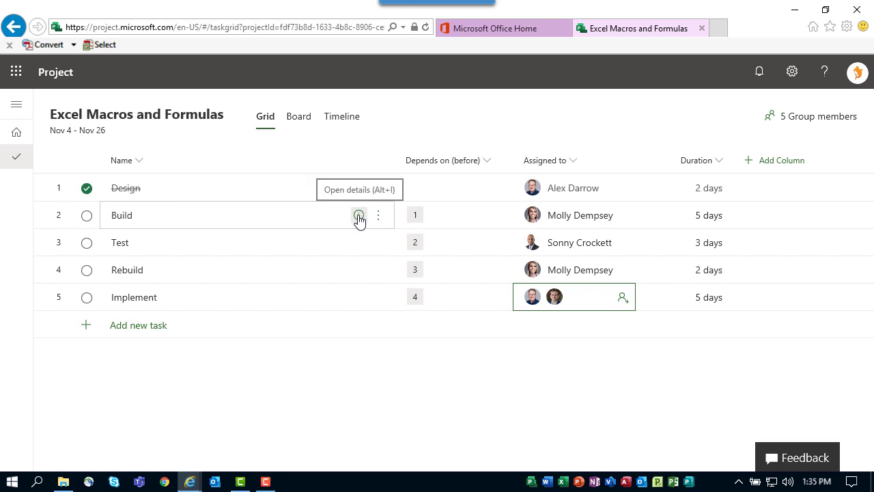
{"action": "left_click", "coordinate": [358, 216]}
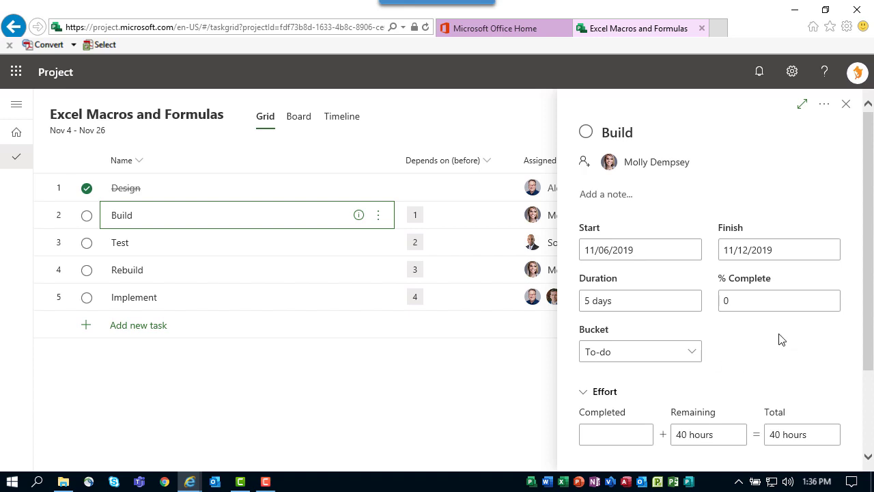
{"action": "left_click", "coordinate": [767, 301]}
{"action": "type", "text": "50"}
{"action": "key", "text": "Tab"}
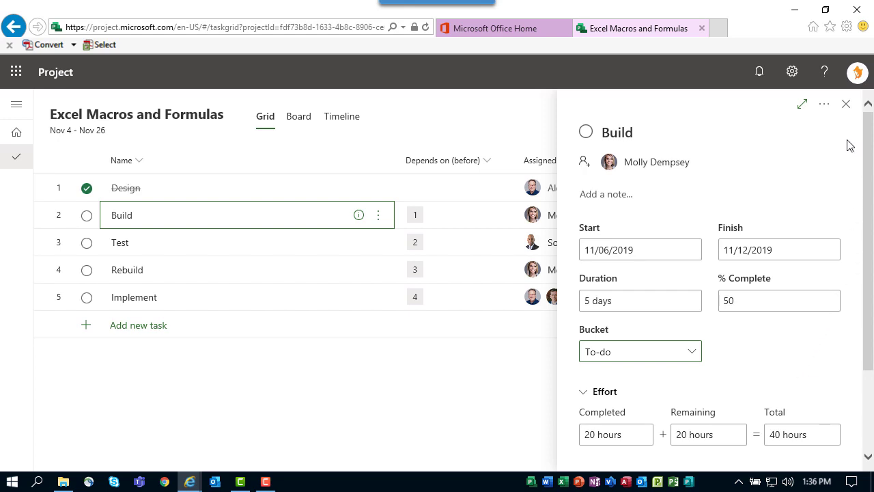
{"action": "left_click", "coordinate": [846, 107]}
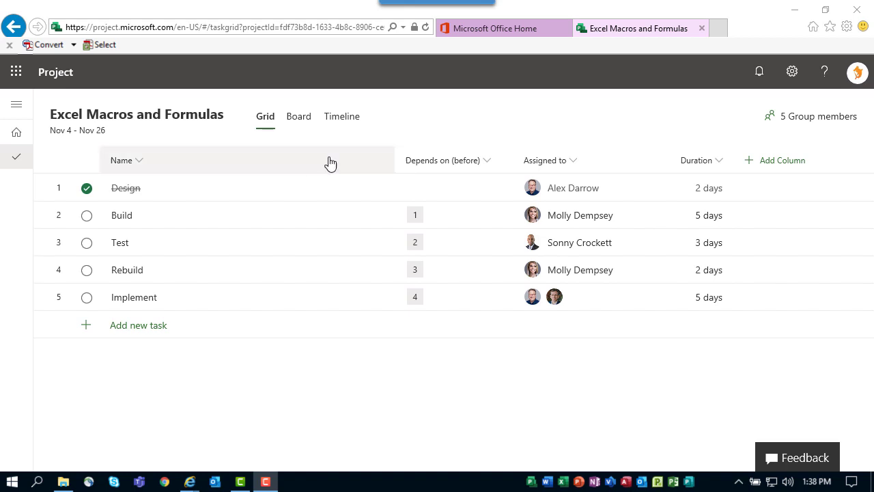
Narrow the Name column and move the Duration column directly after it
{"action": "left_click_drag", "start_coordinate": [395, 158], "coordinate": [254, 160]}
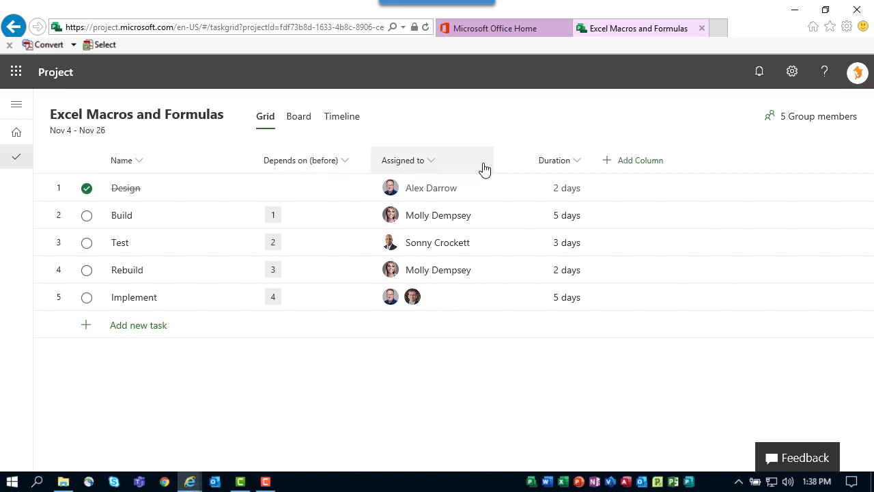
{"action": "left_click_drag", "start_coordinate": [560, 170], "coordinate": [279, 165]}
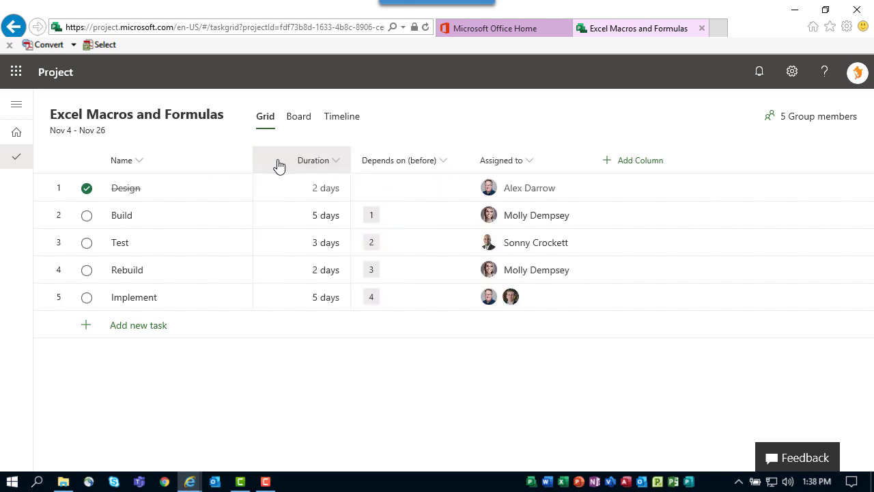
{"action": "left_click", "coordinate": [636, 166]}
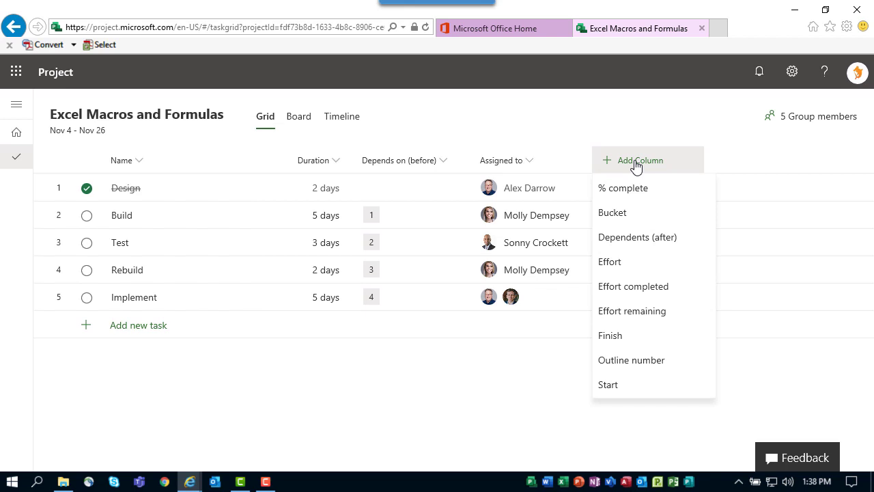
{"action": "left_click", "coordinate": [530, 167]}
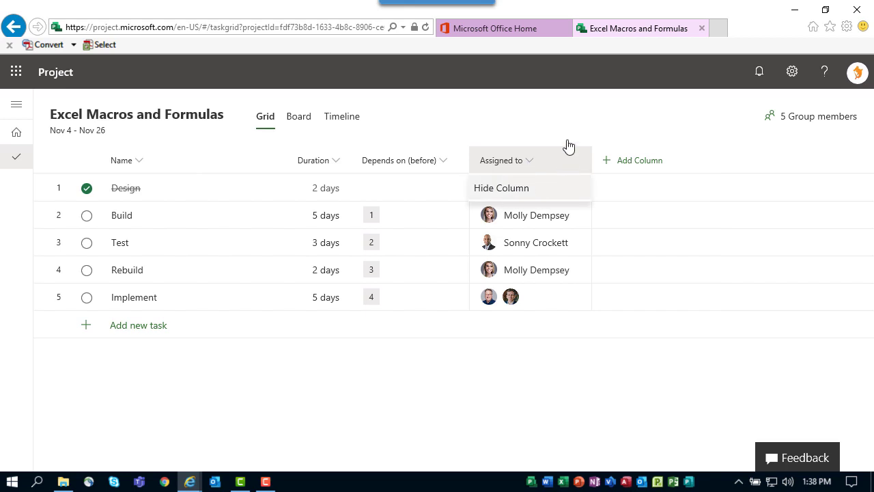
{"action": "left_click", "coordinate": [537, 111]}
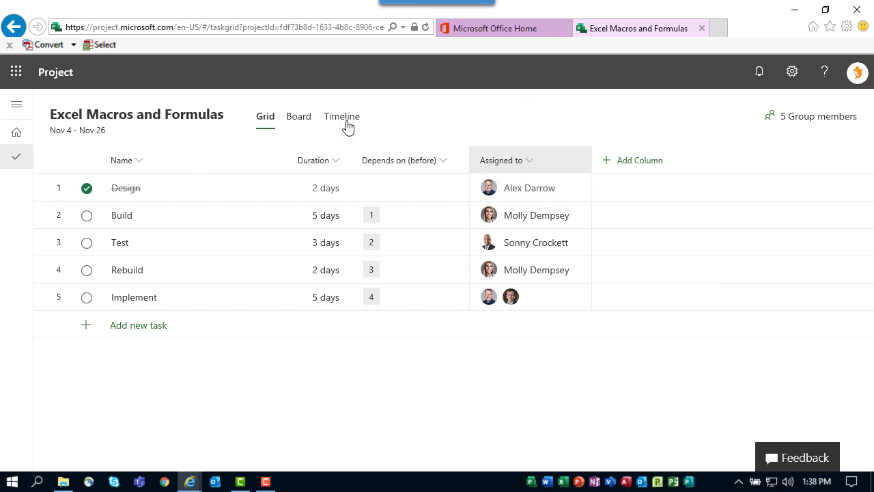
Review the tasks in the Board view grouped by Bucket and by Finish Date, ending with the grouping by Progress
{"action": "left_click", "coordinate": [294, 121]}
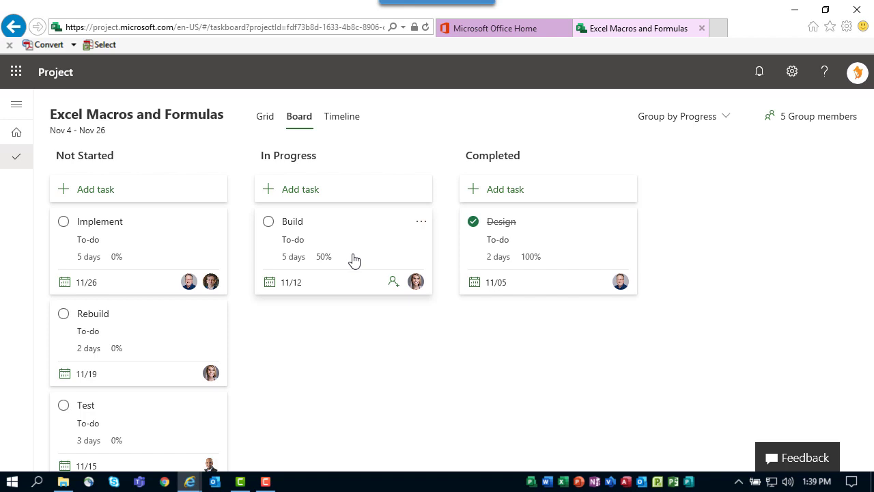
{"action": "left_click", "coordinate": [675, 122]}
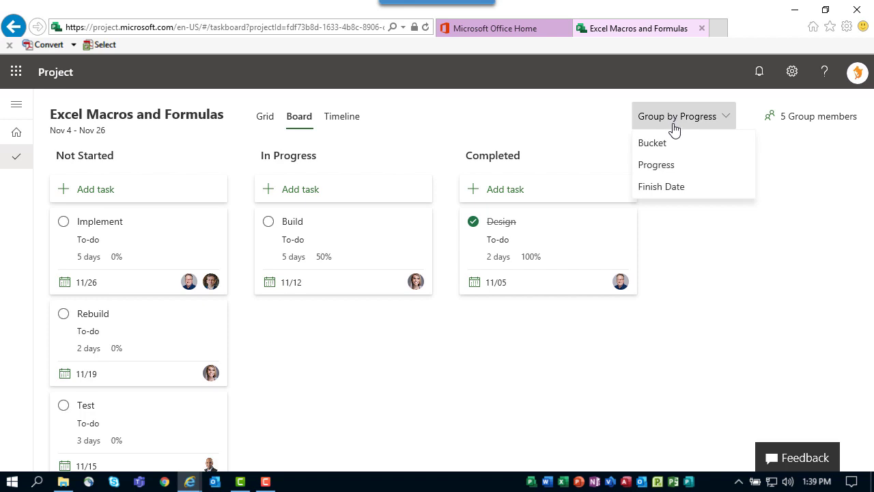
{"action": "left_click", "coordinate": [672, 146]}
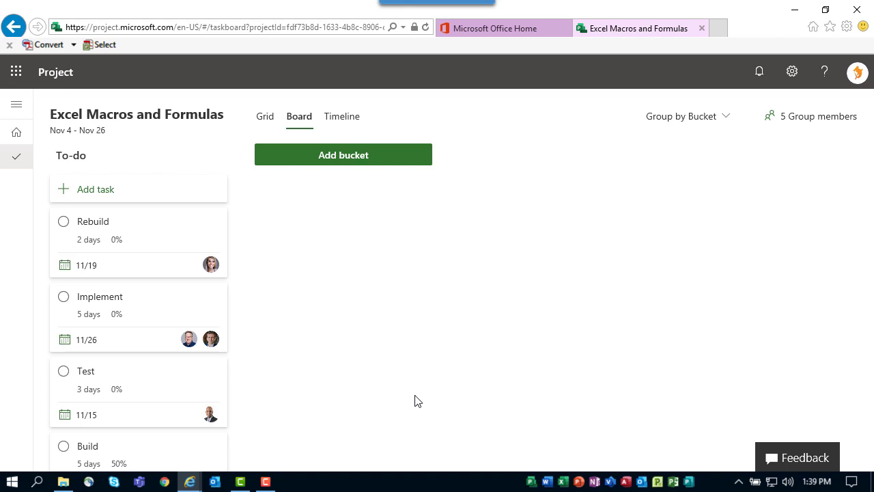
{"action": "left_click", "coordinate": [671, 122]}
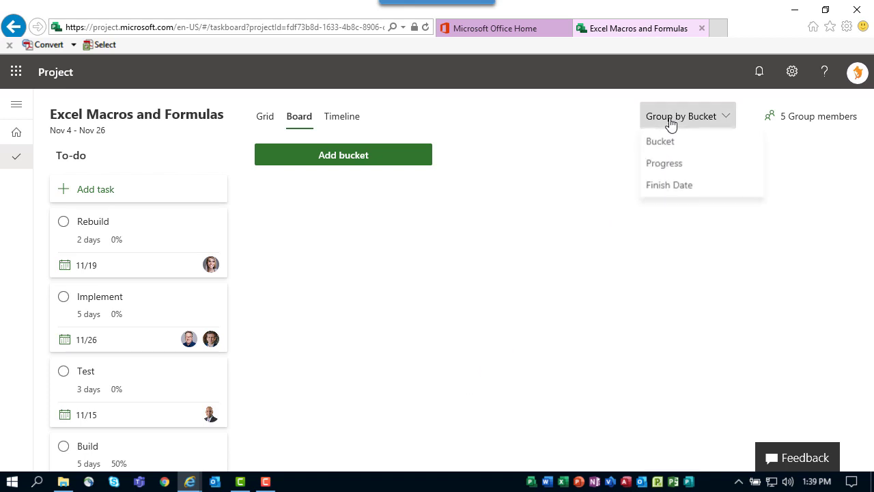
{"action": "left_click", "coordinate": [679, 186]}
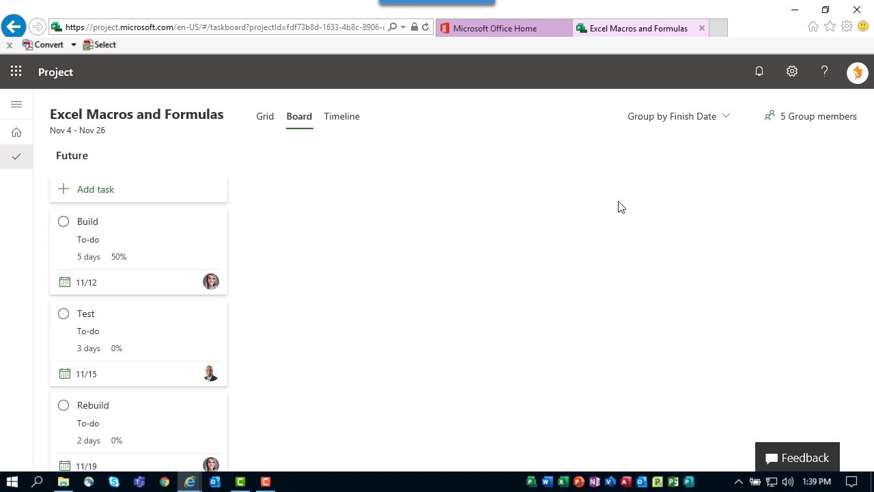
{"action": "left_click", "coordinate": [665, 123]}
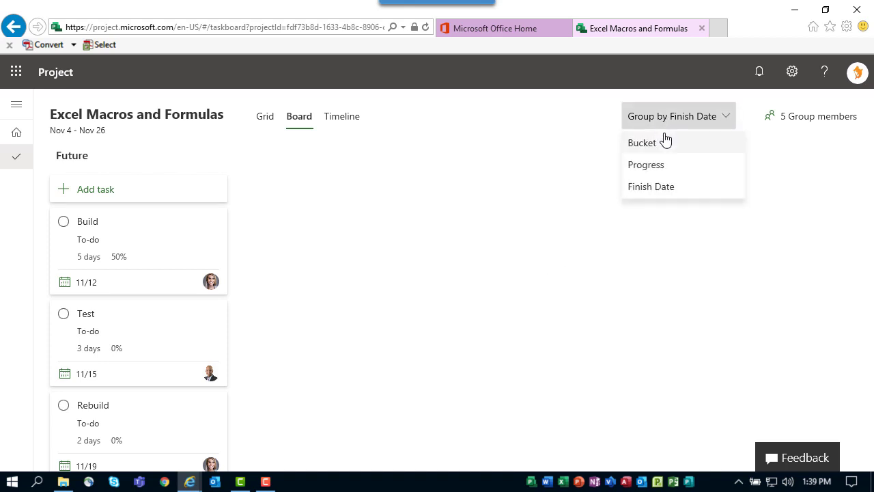
{"action": "left_click", "coordinate": [659, 167]}
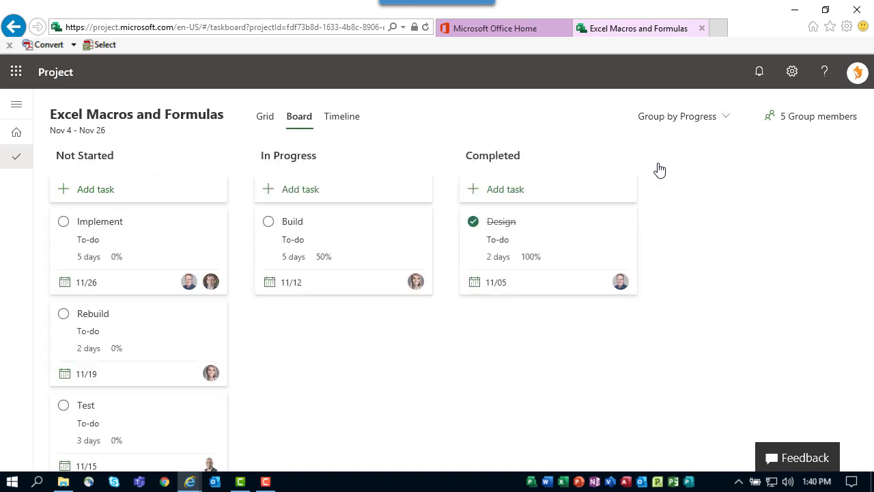
Examine the task bars and their dependency links from Design to Implement in the Timeline view
{"action": "left_click", "coordinate": [339, 121]}
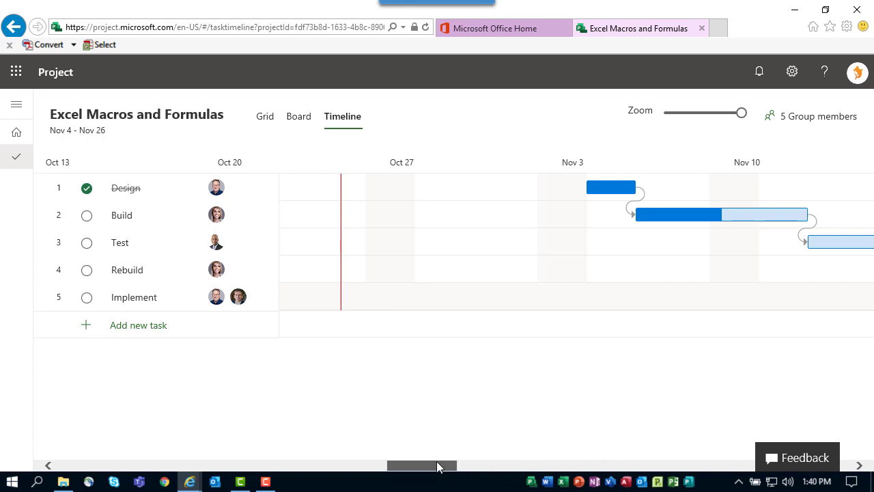
{"action": "left_click_drag", "start_coordinate": [439, 467], "coordinate": [458, 466]}
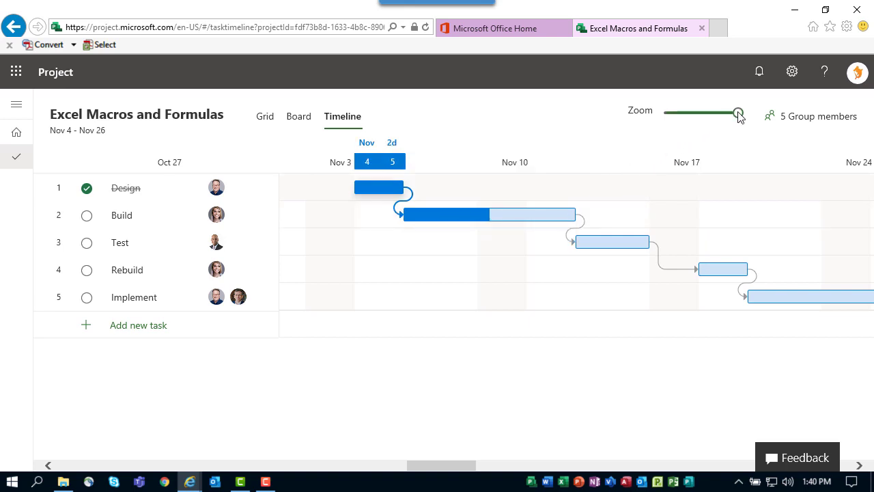
{"action": "mouse_move", "coordinate": [737, 116]}
{"action": "left_mouse_down"}
{"action": "mouse_move", "coordinate": [668, 121]}
{"action": "mouse_move", "coordinate": [737, 121]}
{"action": "left_mouse_up"}
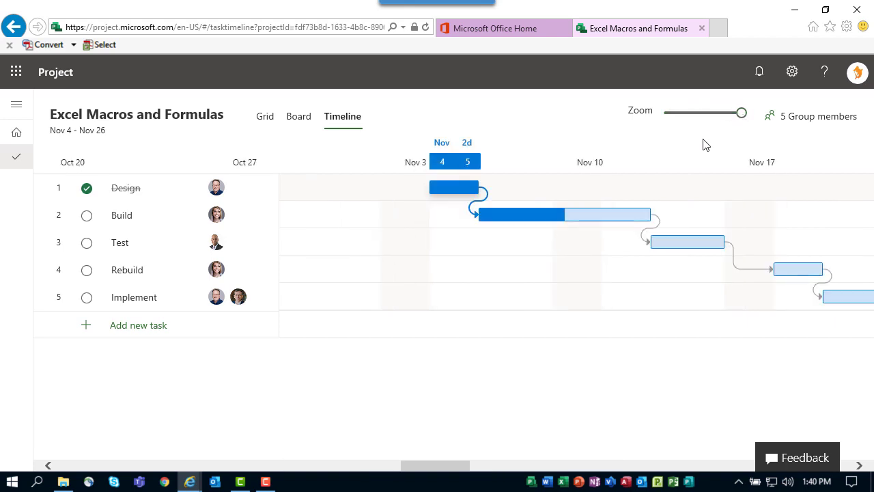